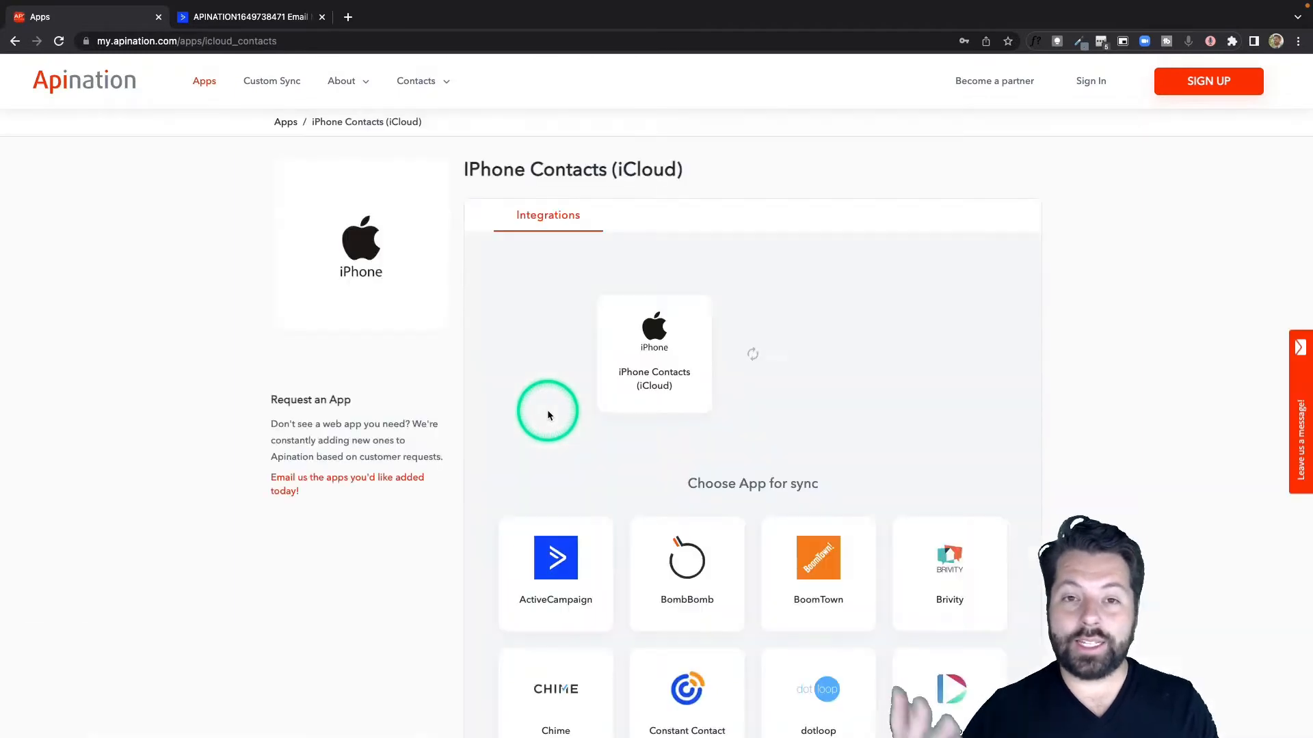
- Pick ActiveCampaign as the partner app and activate 'ActiveCampaign person to iCloud Contacts contacts'
scroll(563, 417, "down", 3)
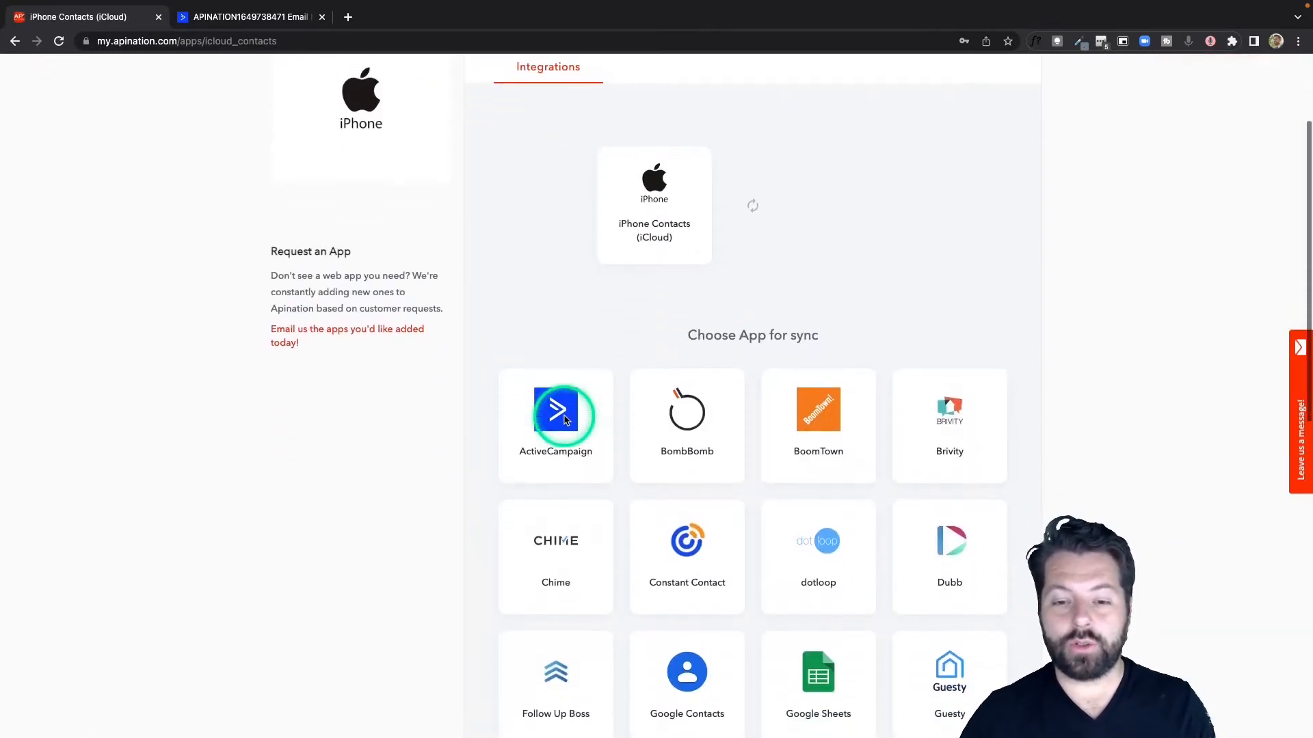
left_click(563, 419)
scroll(564, 418, "down", 2)
scroll(566, 421, "down", 1)
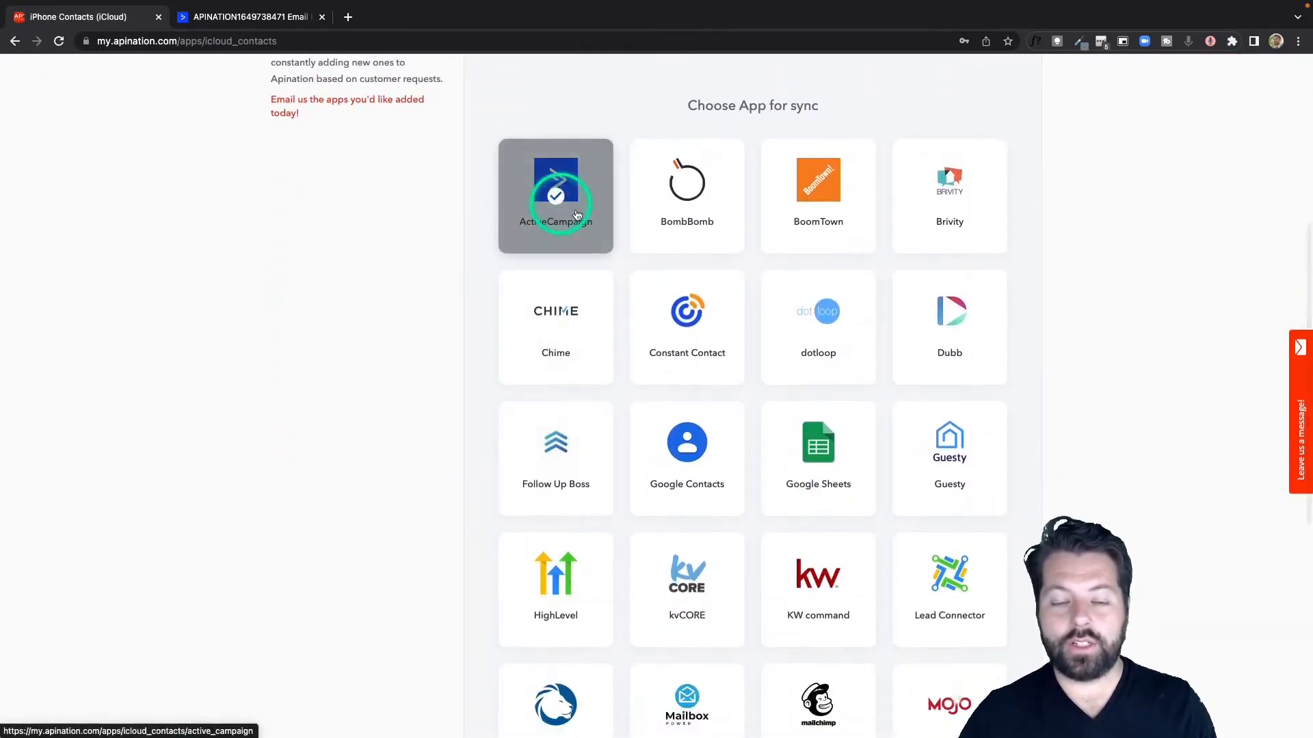
left_click(589, 214)
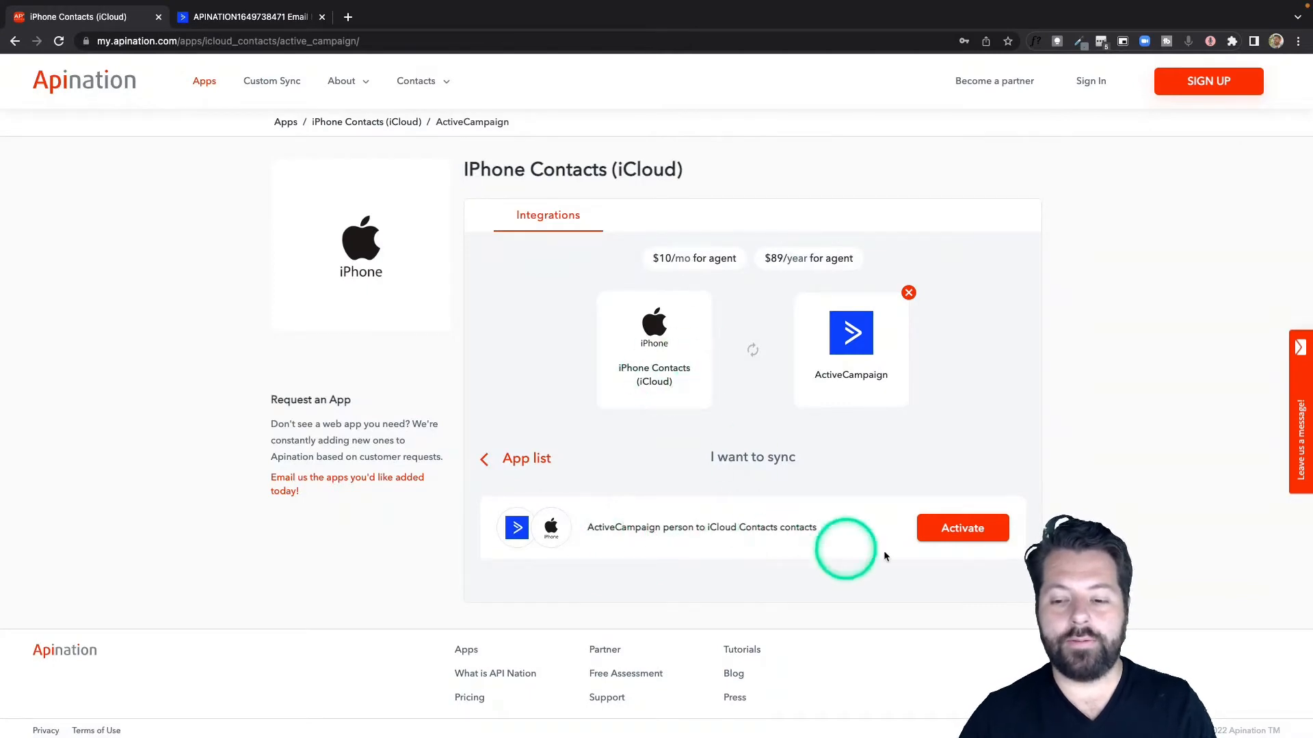
left_click(958, 532)
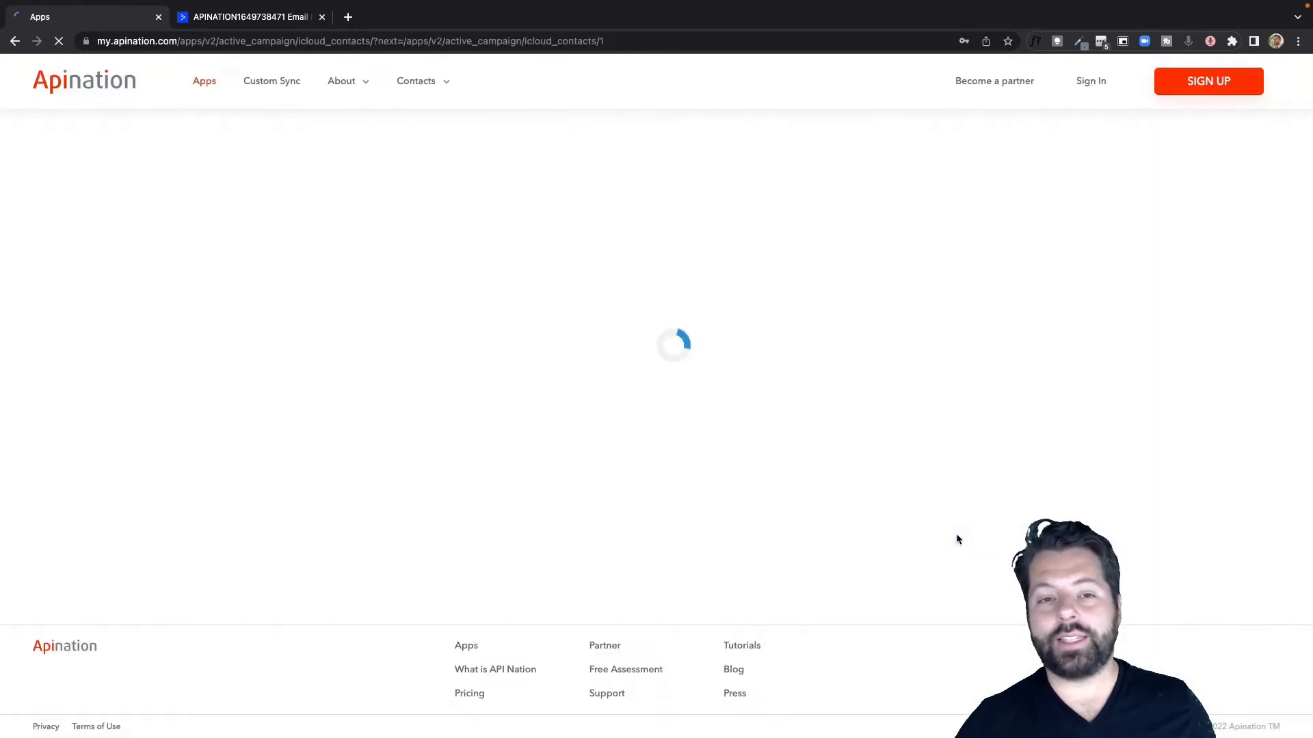
- Log in to Apination using a Google account
left_click(775, 373)
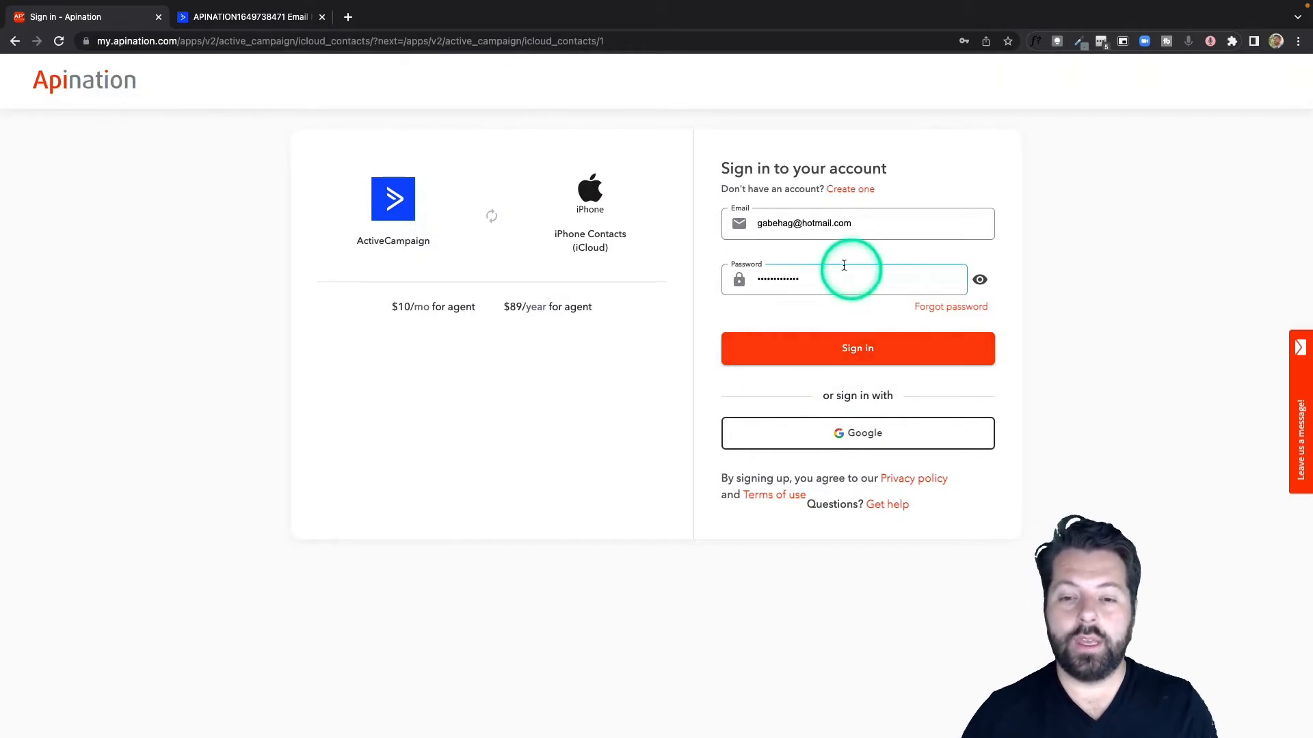
left_click(790, 230)
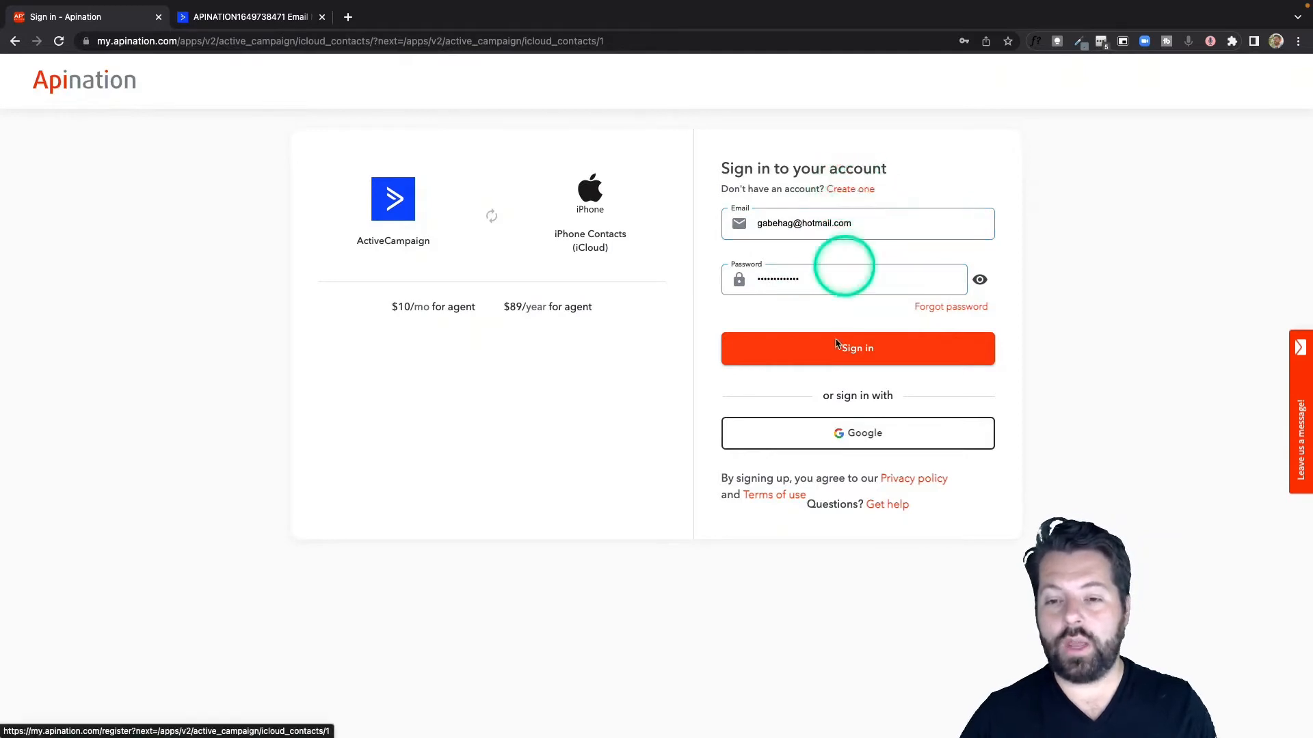
left_click(840, 436)
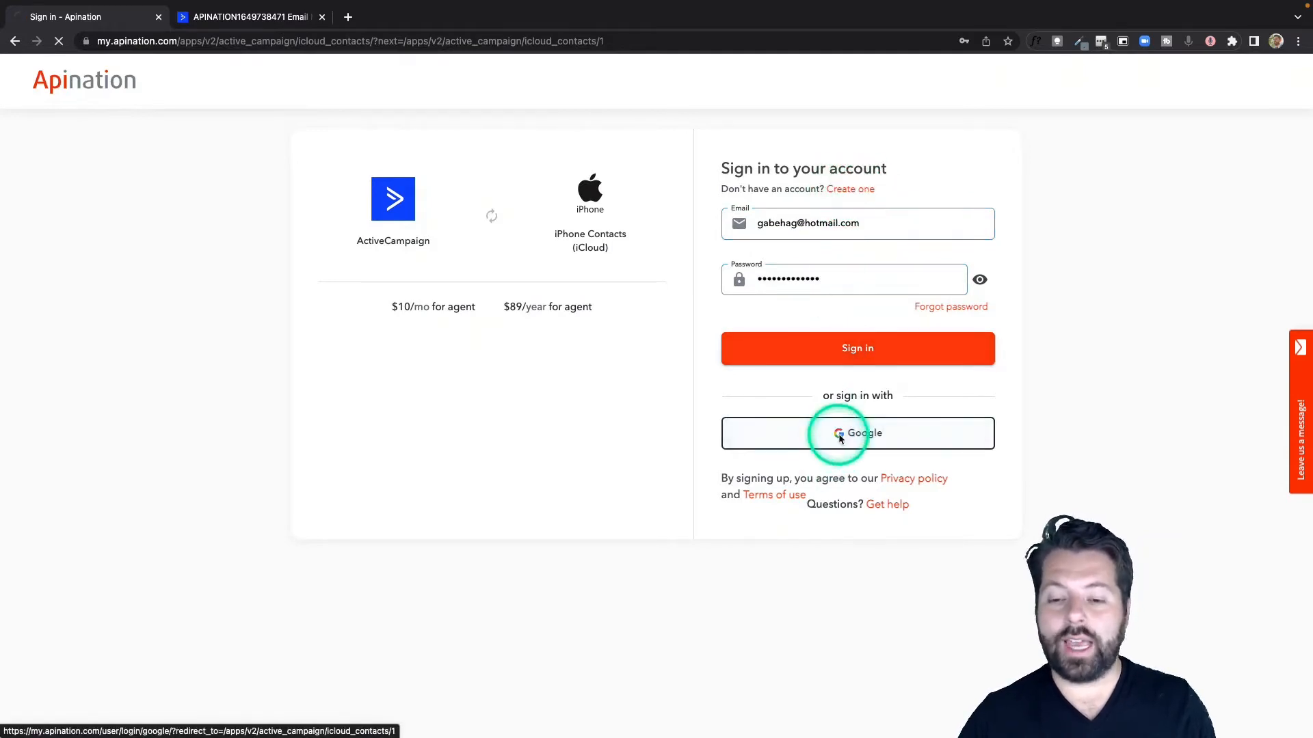
left_click(687, 378)
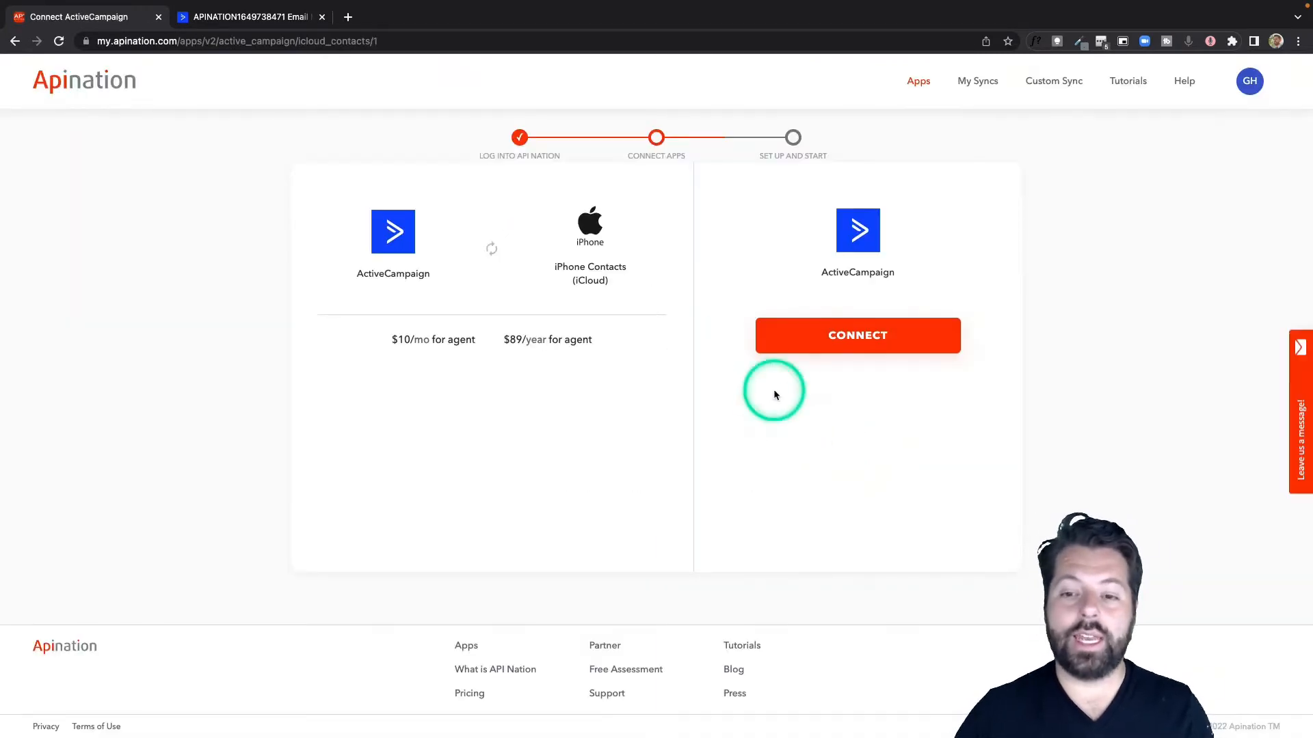
- Open the ActiveCampaign connect form and enter a name for the connection
left_click(854, 343)
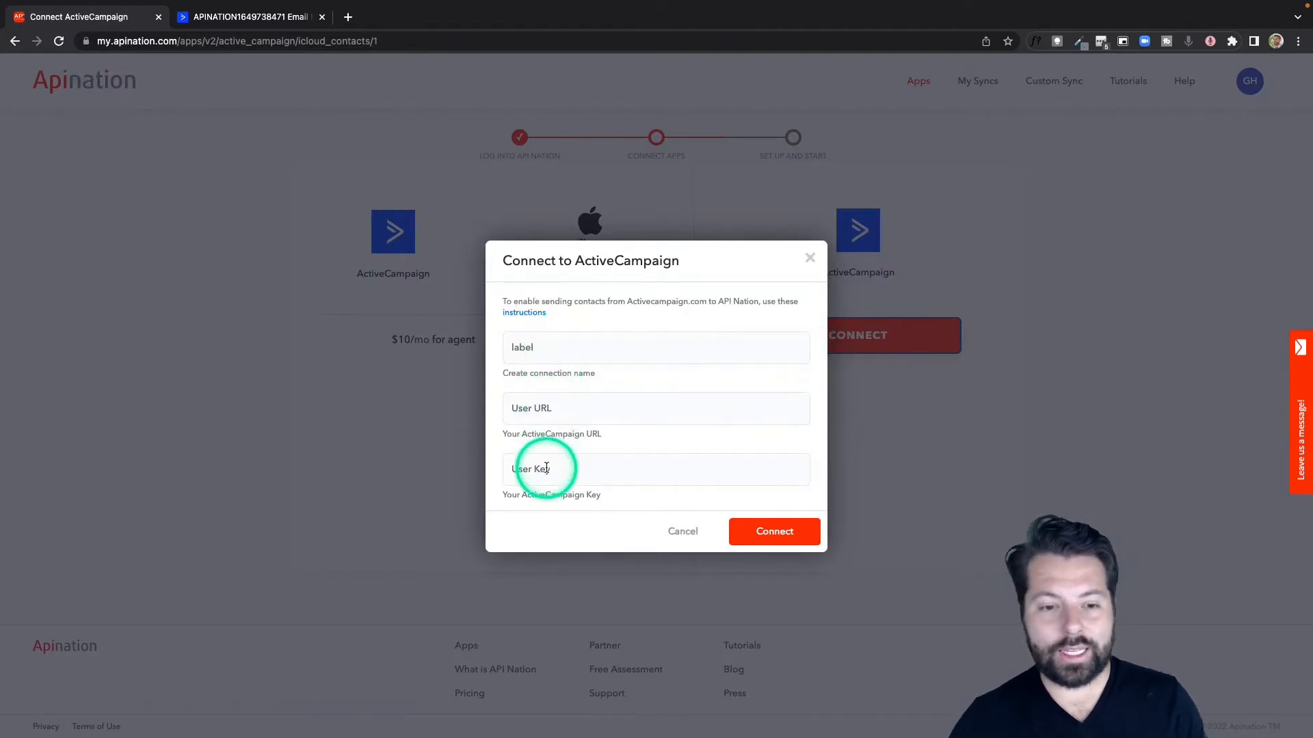
left_click(549, 347)
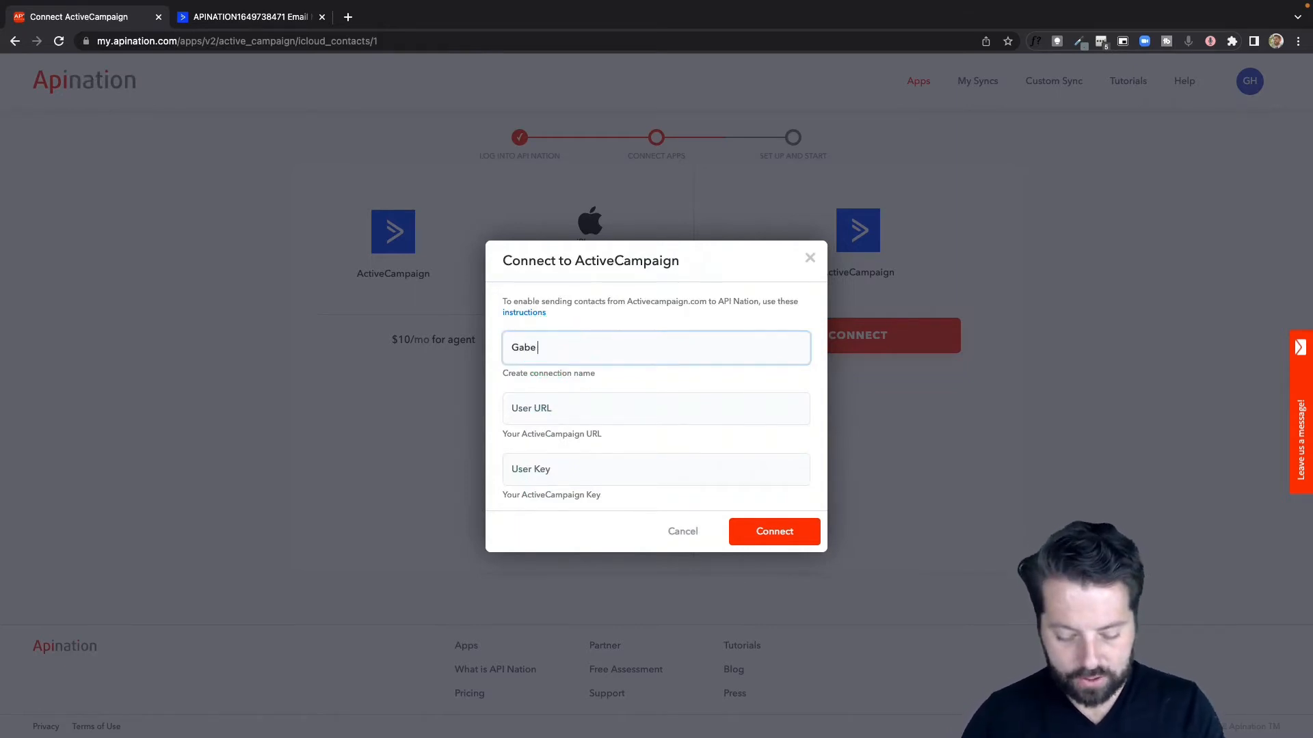
left_click(546, 389)
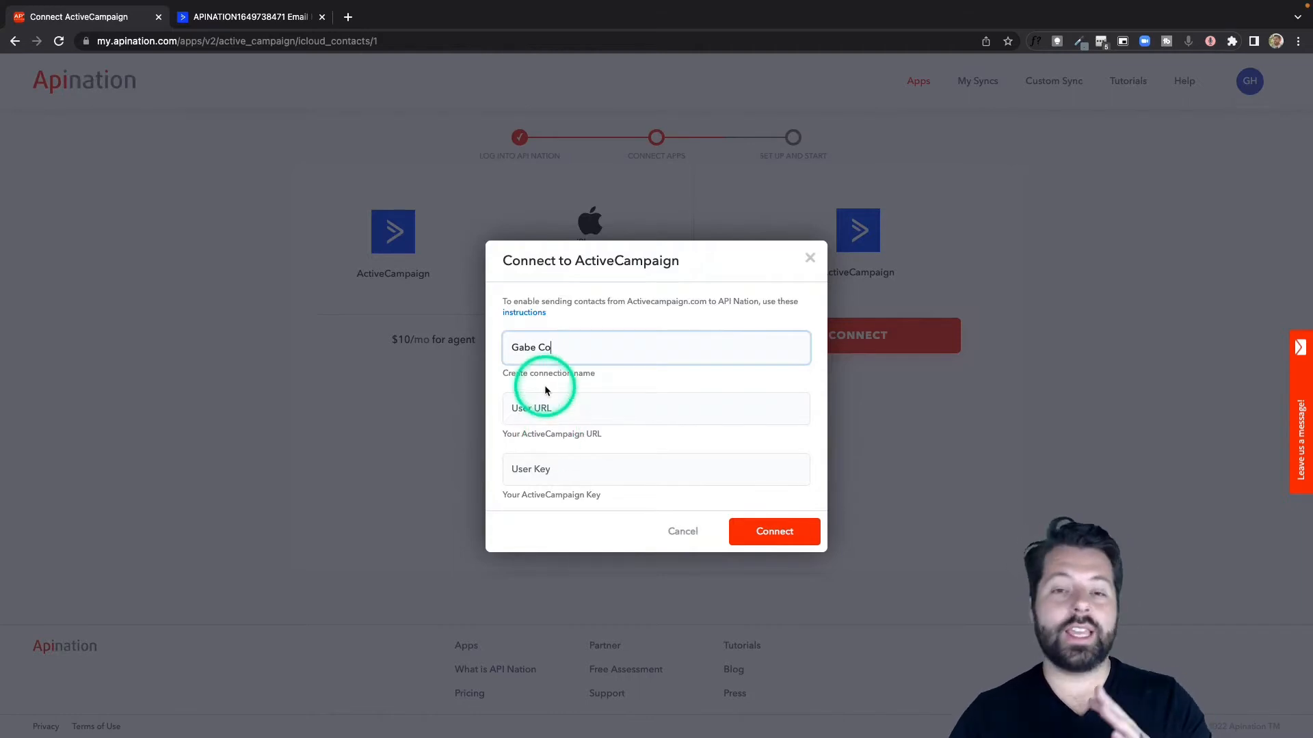
left_click(561, 370)
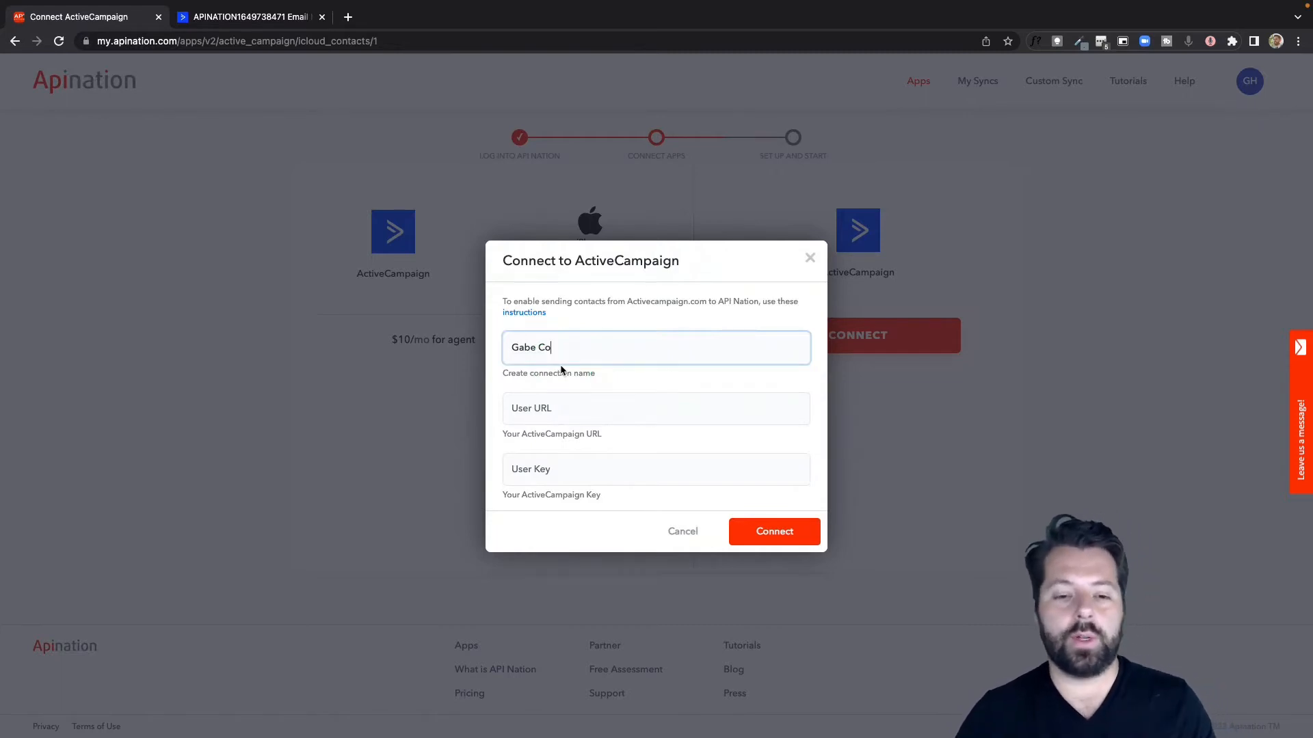
left_click(543, 406)
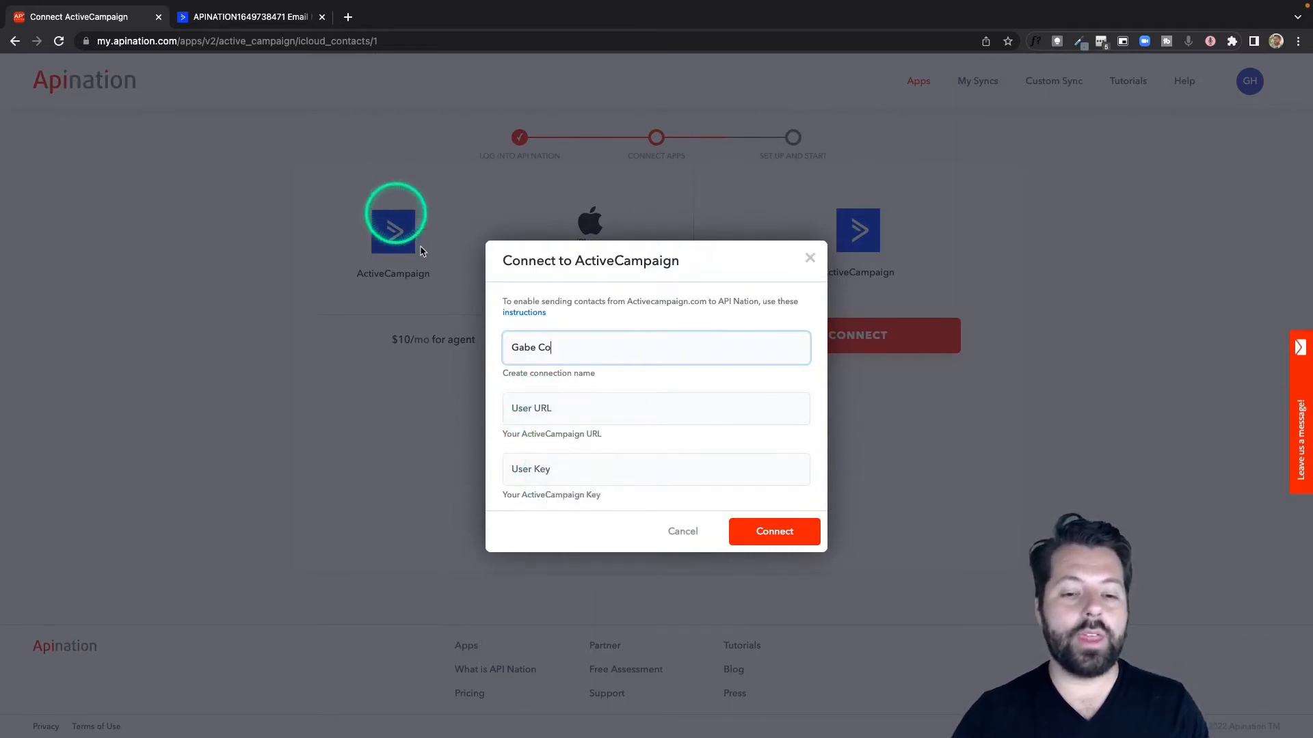
left_click(240, 22)
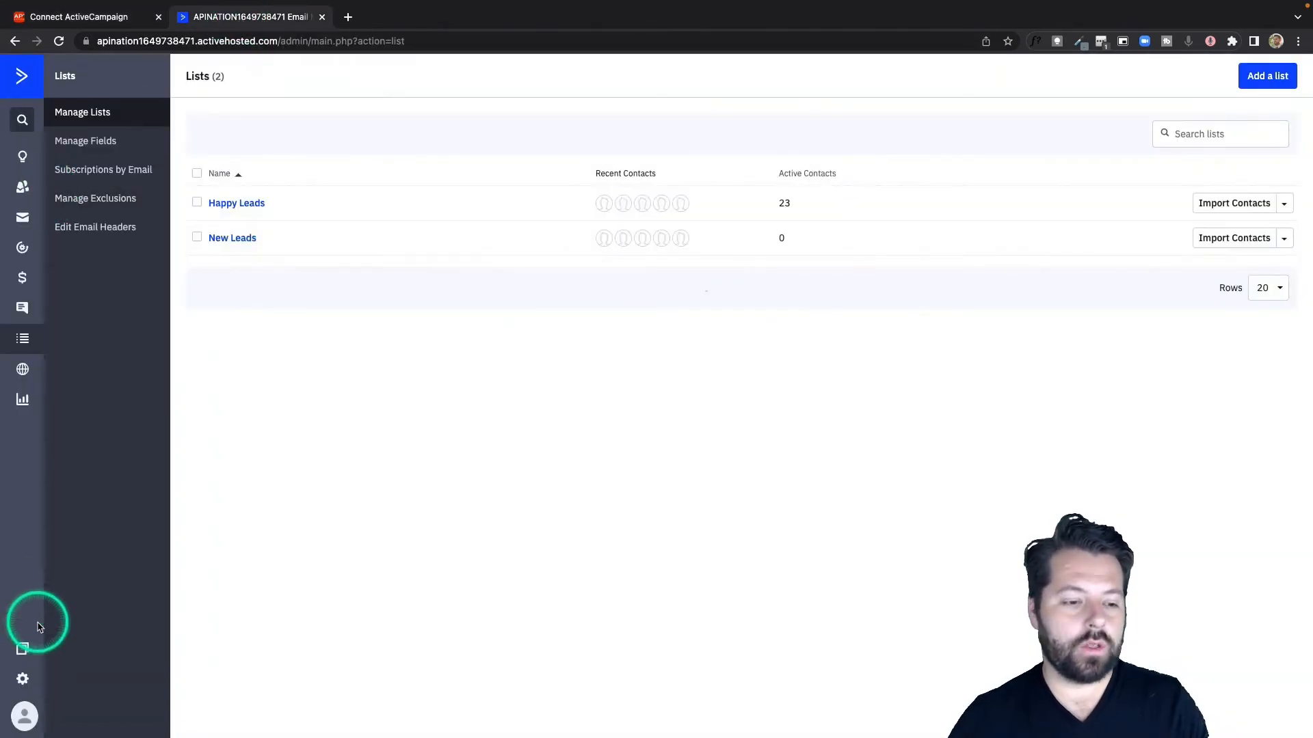
- Copy the API URL from ActiveCampaign Settings > Developer into Apination's URL field
left_click(24, 680)
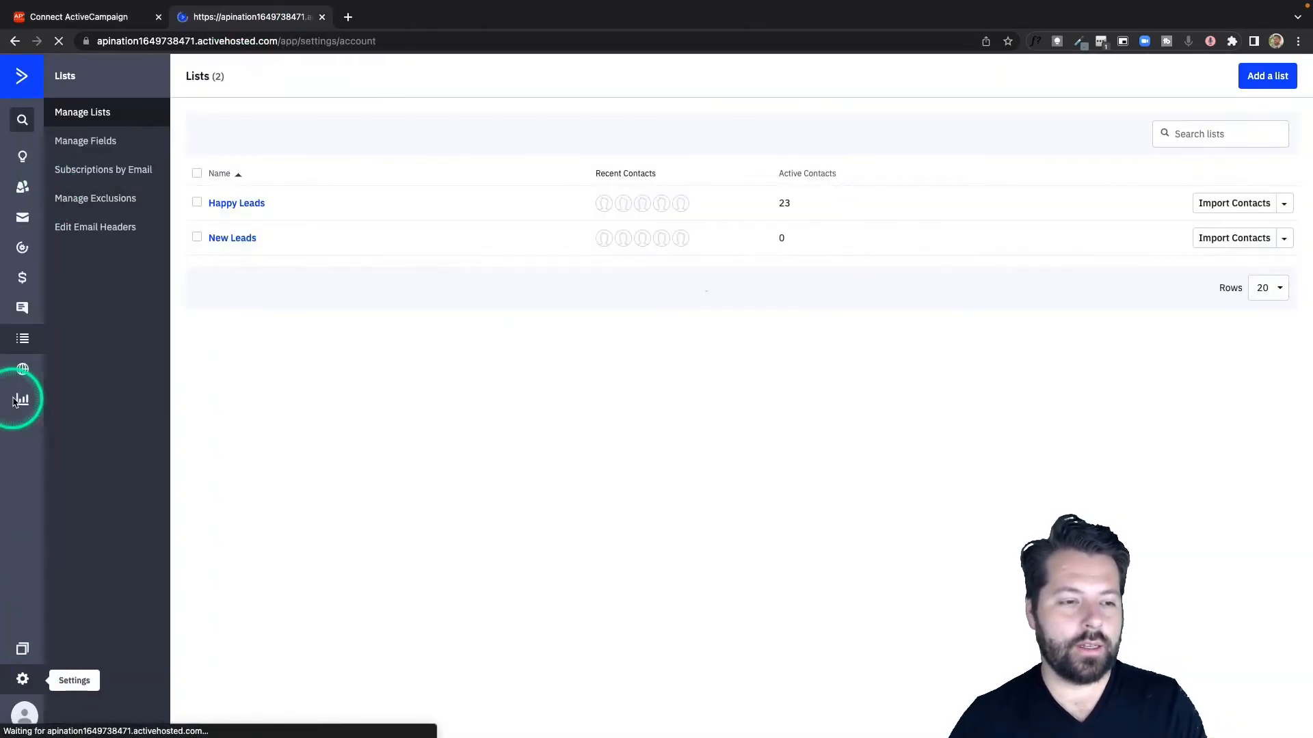
left_click(74, 373)
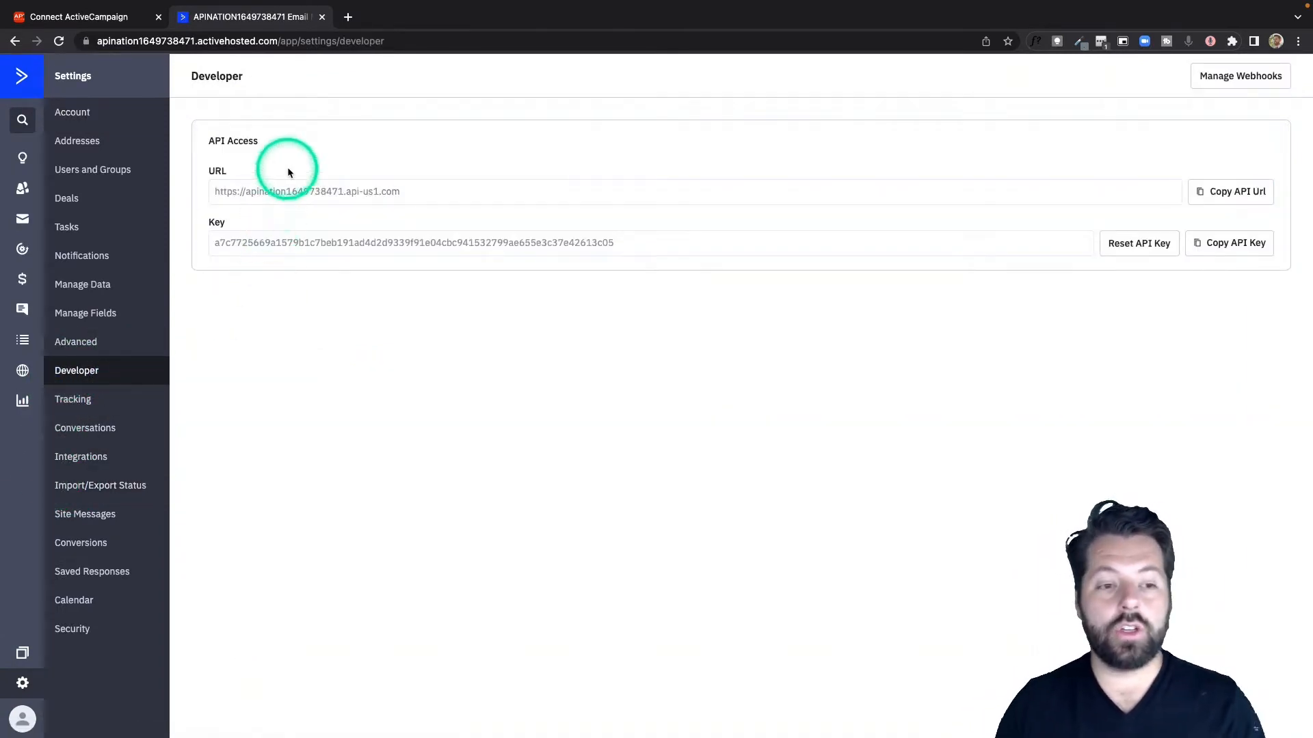
triple_click(312, 196)
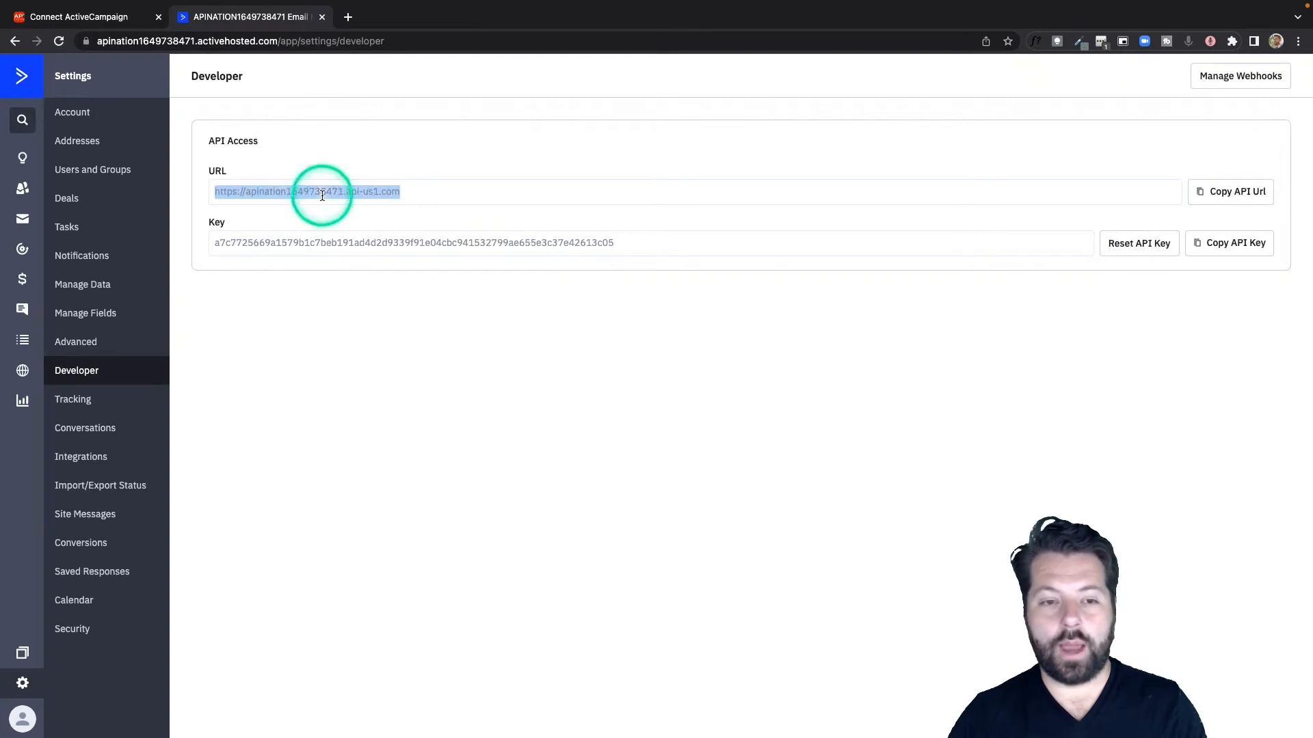
left_click(1243, 192)
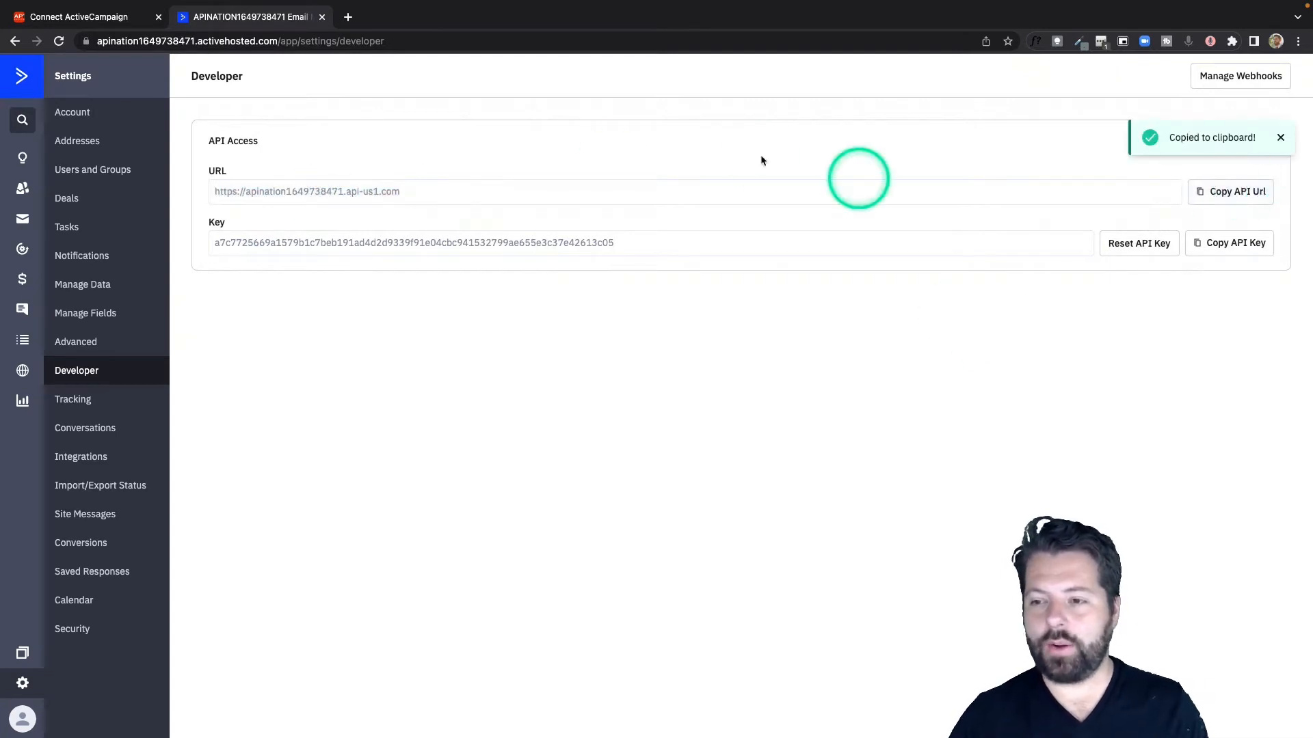
left_click(80, 20)
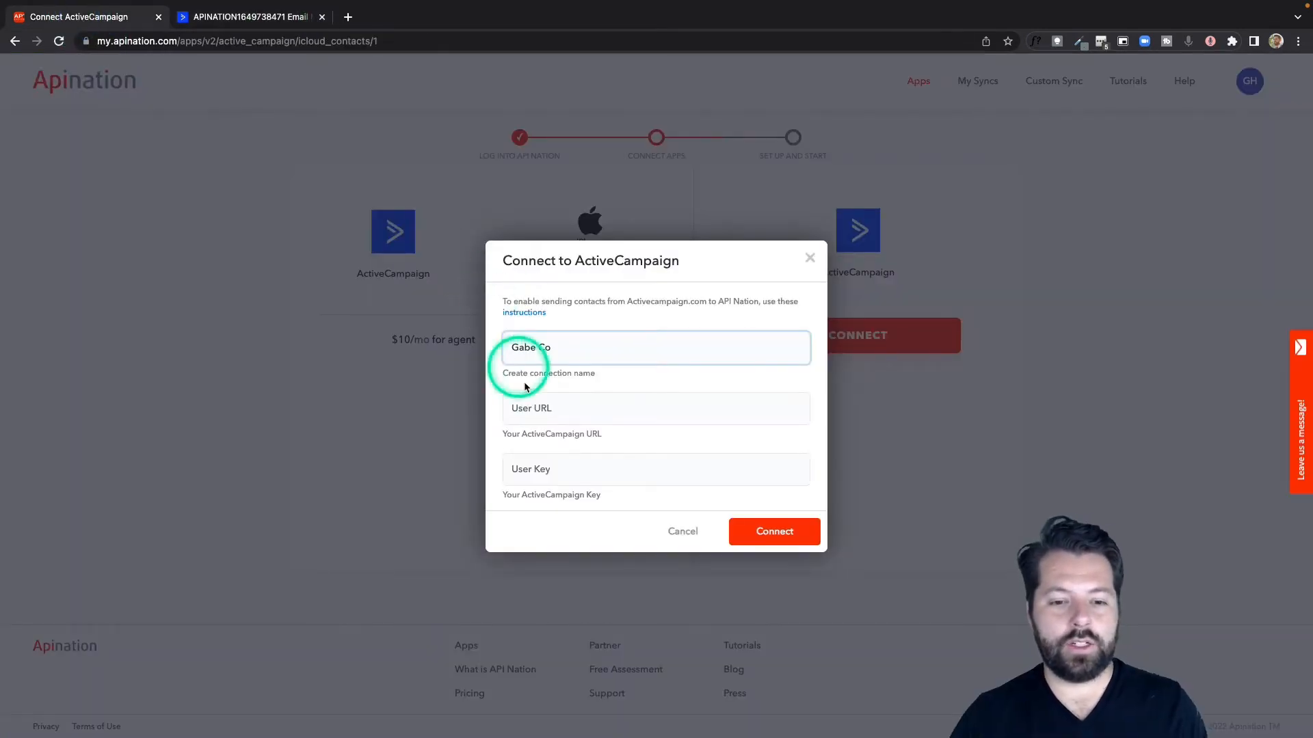
left_click(533, 407)
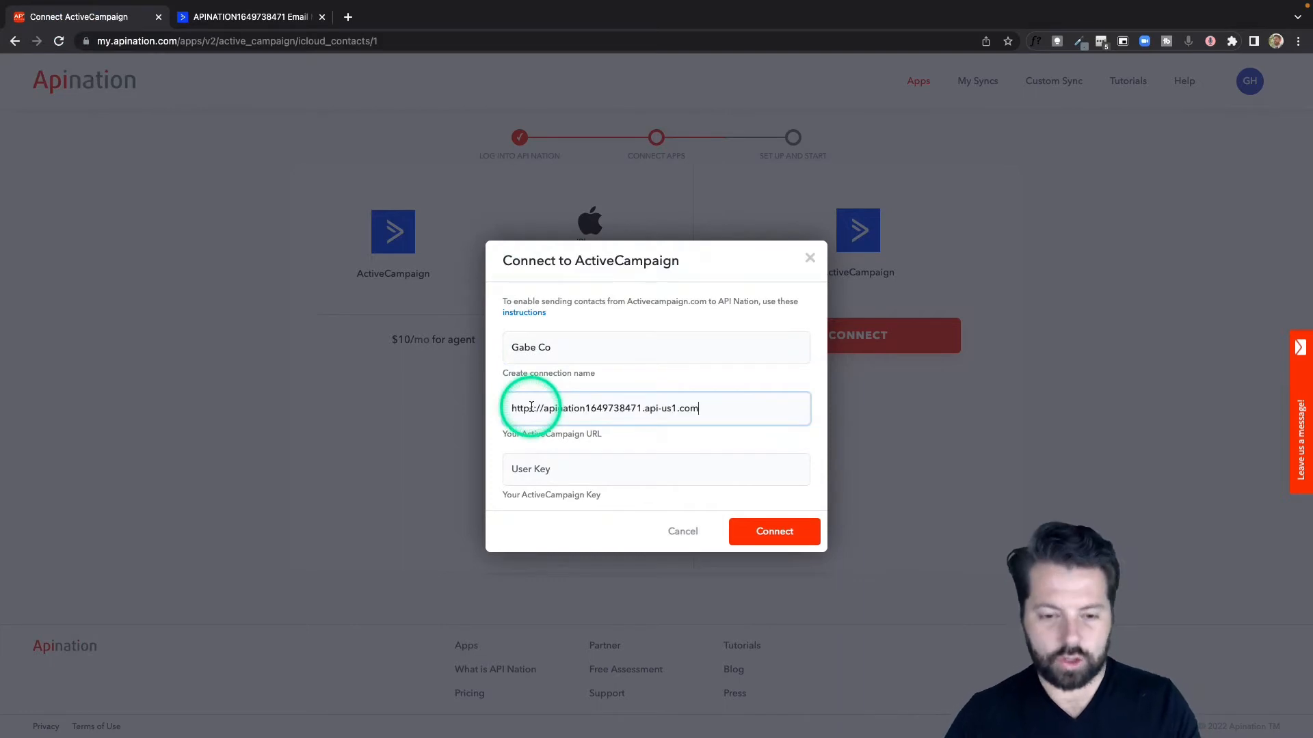
- Copy the ActiveCampaign API key into Apination's key field and submit the connection
left_click(230, 18)
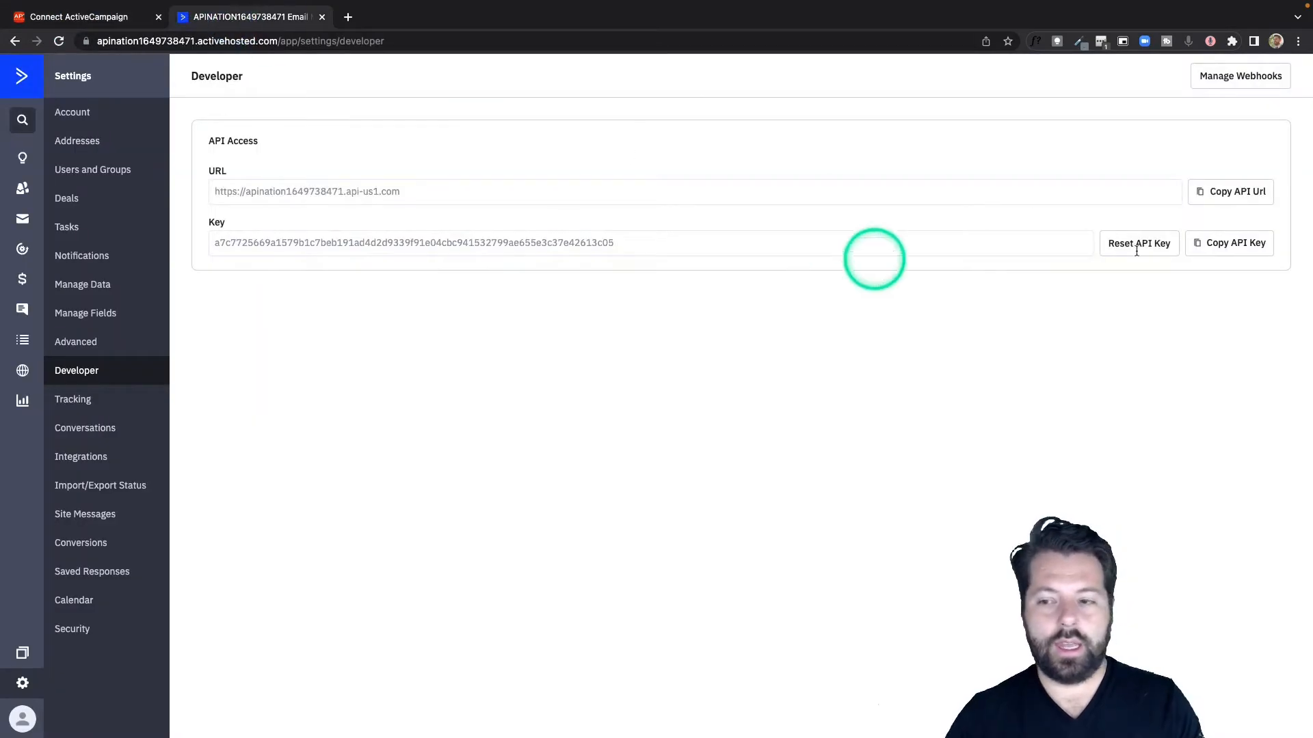
left_click(1228, 245)
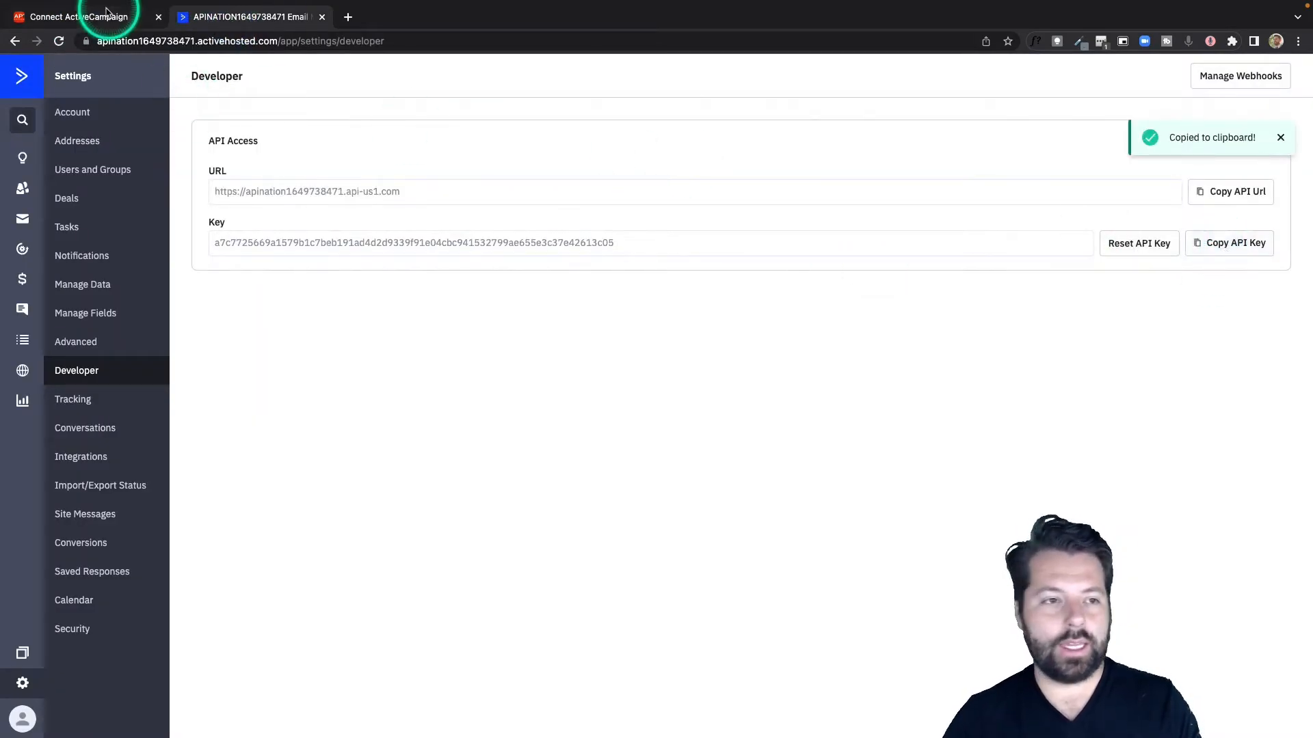
left_click(106, 12)
left_click(571, 463)
key("super+v")
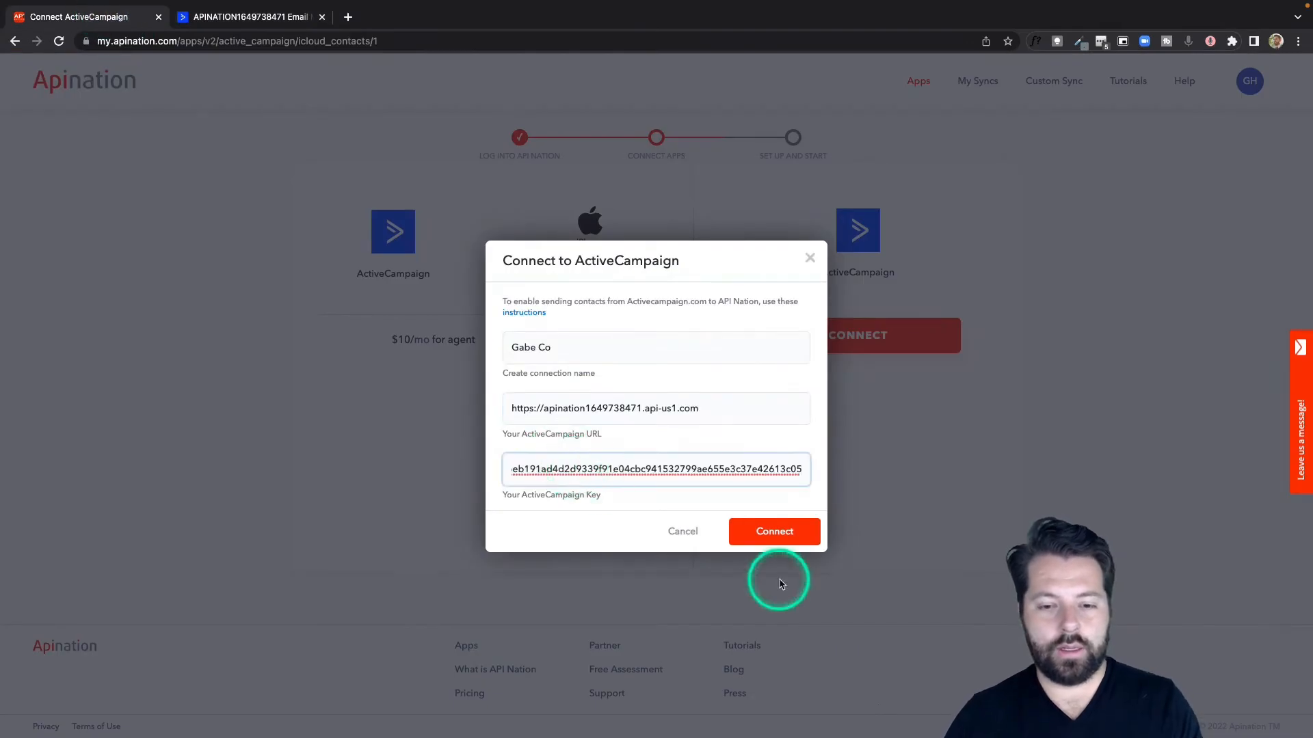
left_click(781, 529)
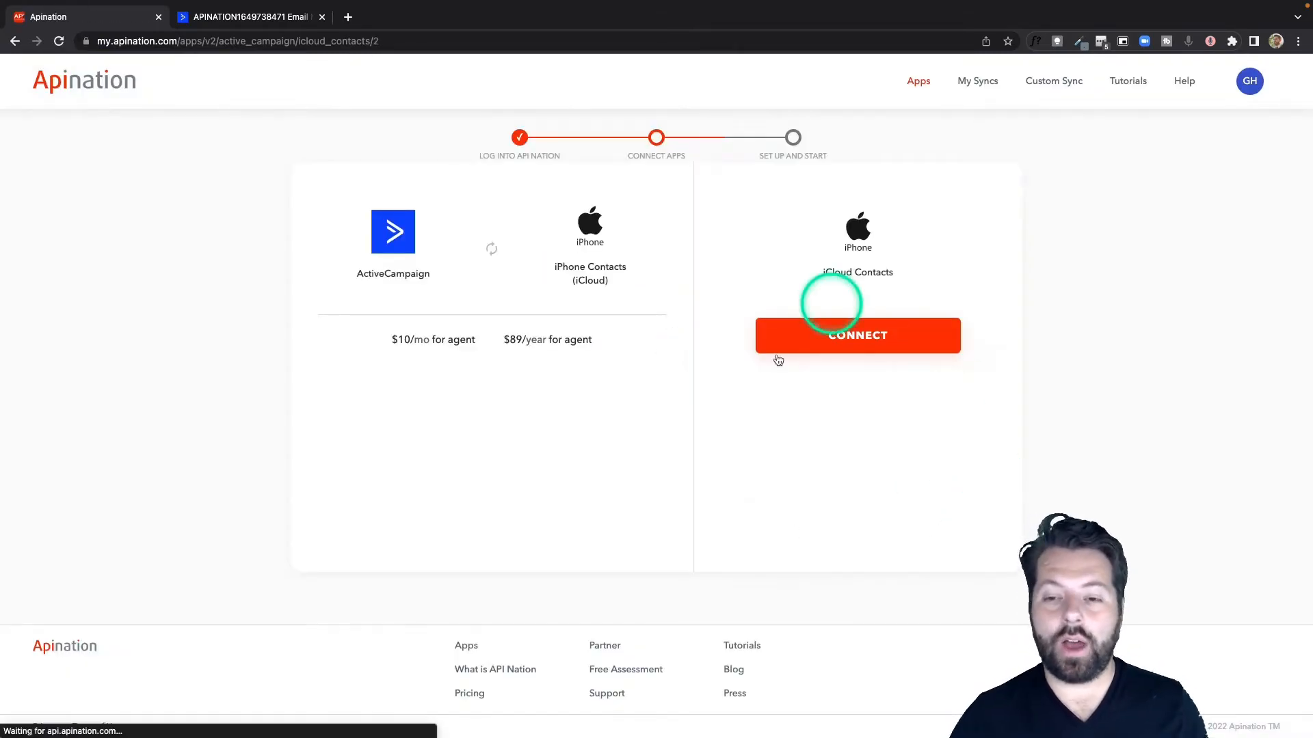
- Open the Connect to iCloud Contacts form and fill in the Apple ID username
left_click(869, 339)
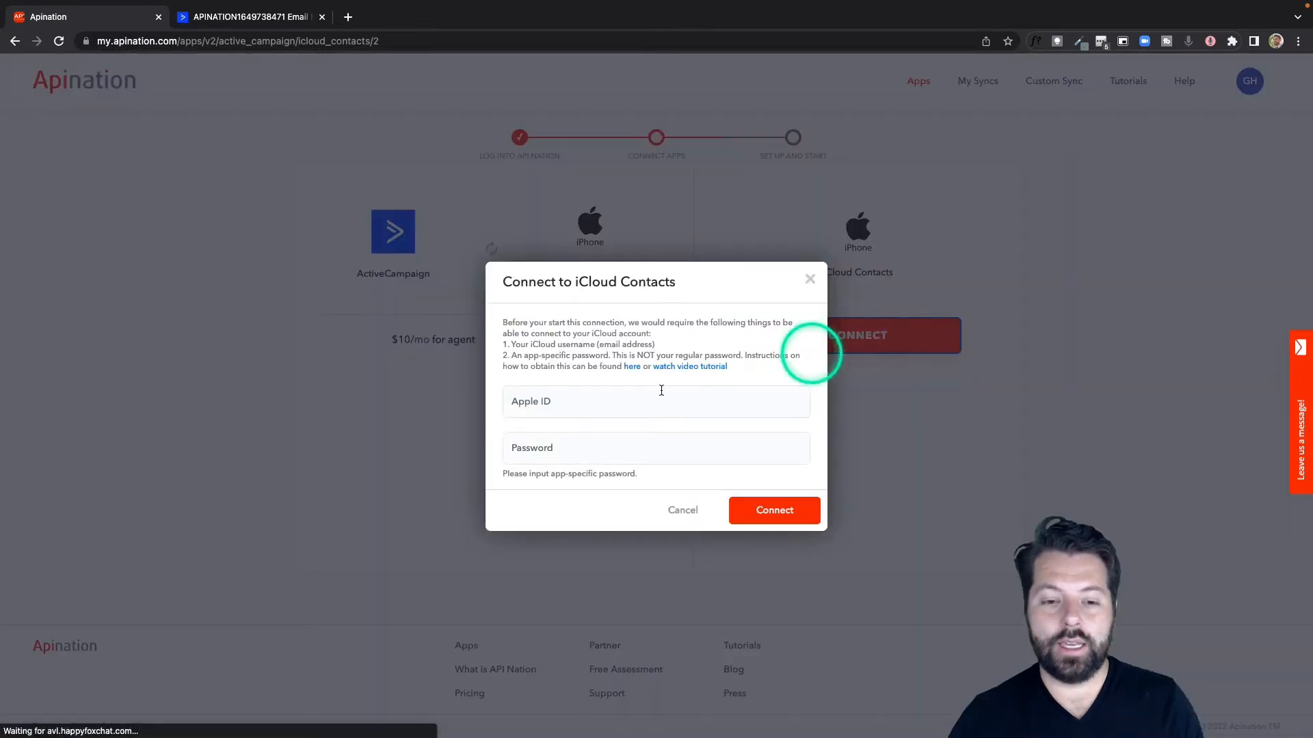
left_click(556, 407)
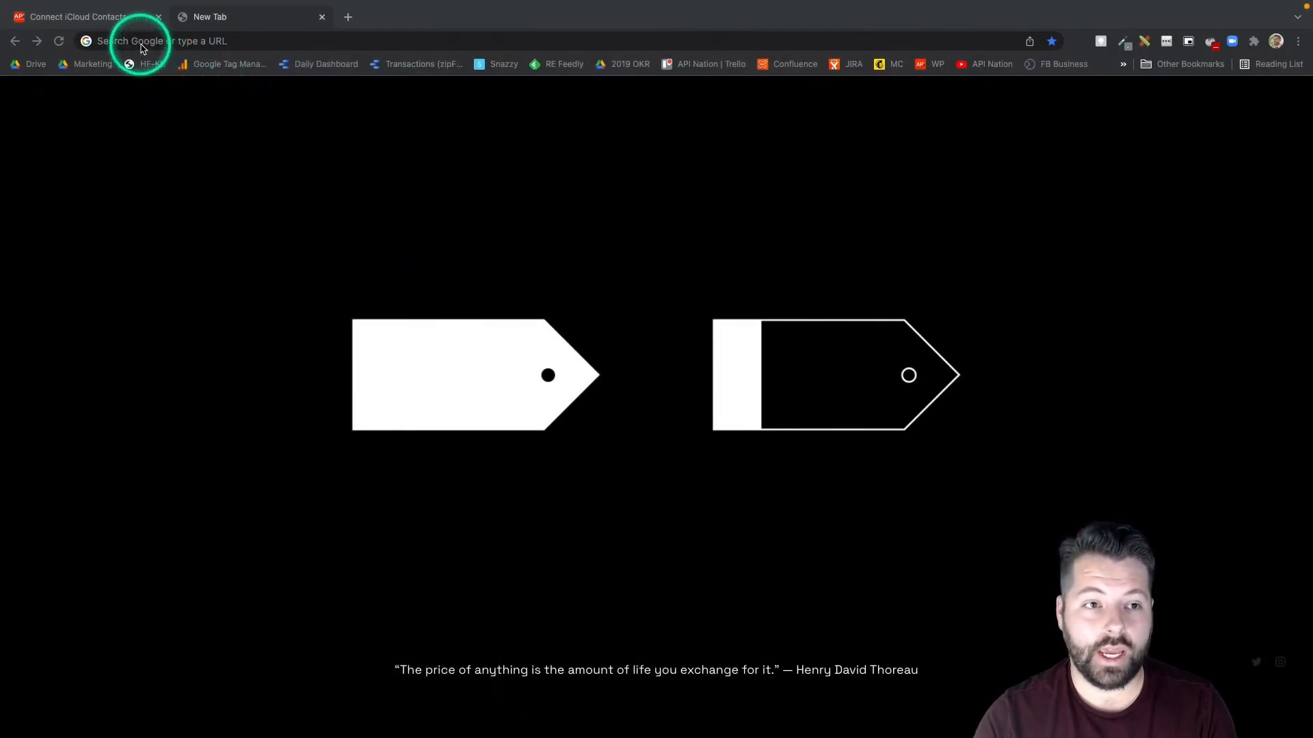
- Open appleid.apple.com and sign in with the account e-mail and password
left_click(141, 43)
type("appleid.apple.com")
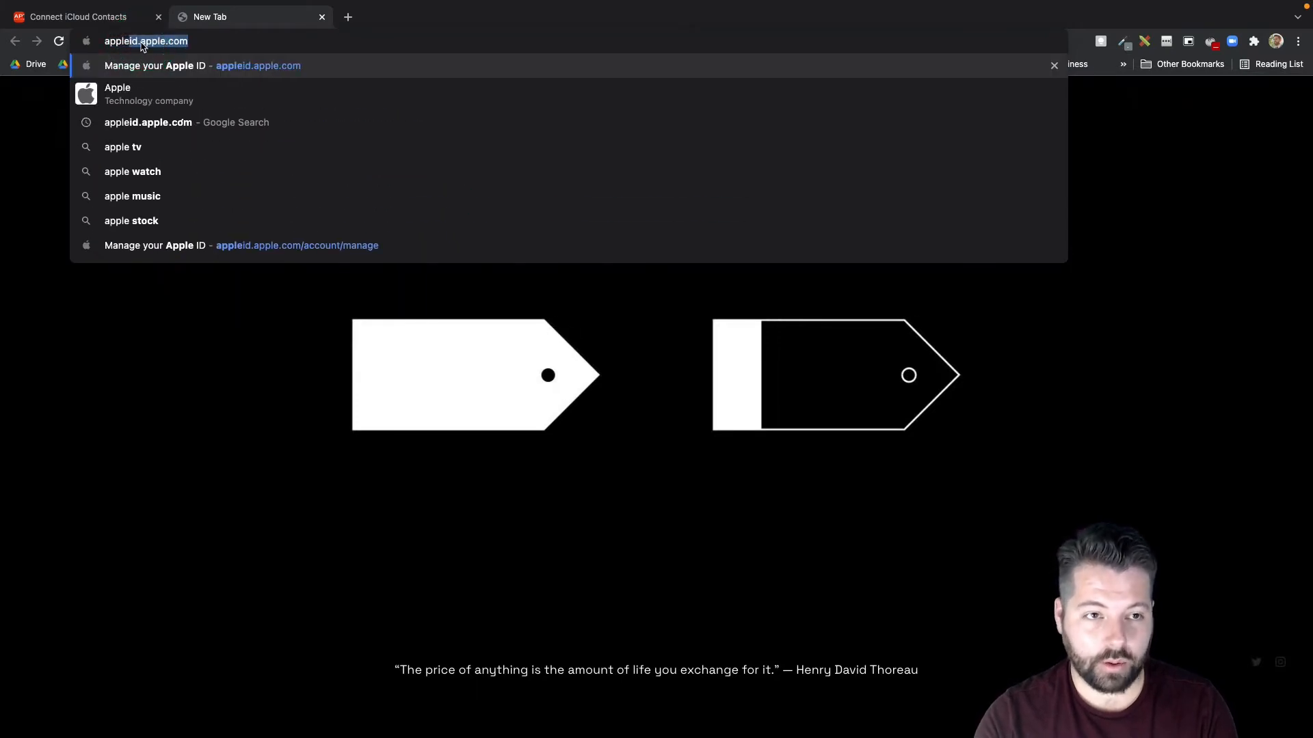
key("Return")
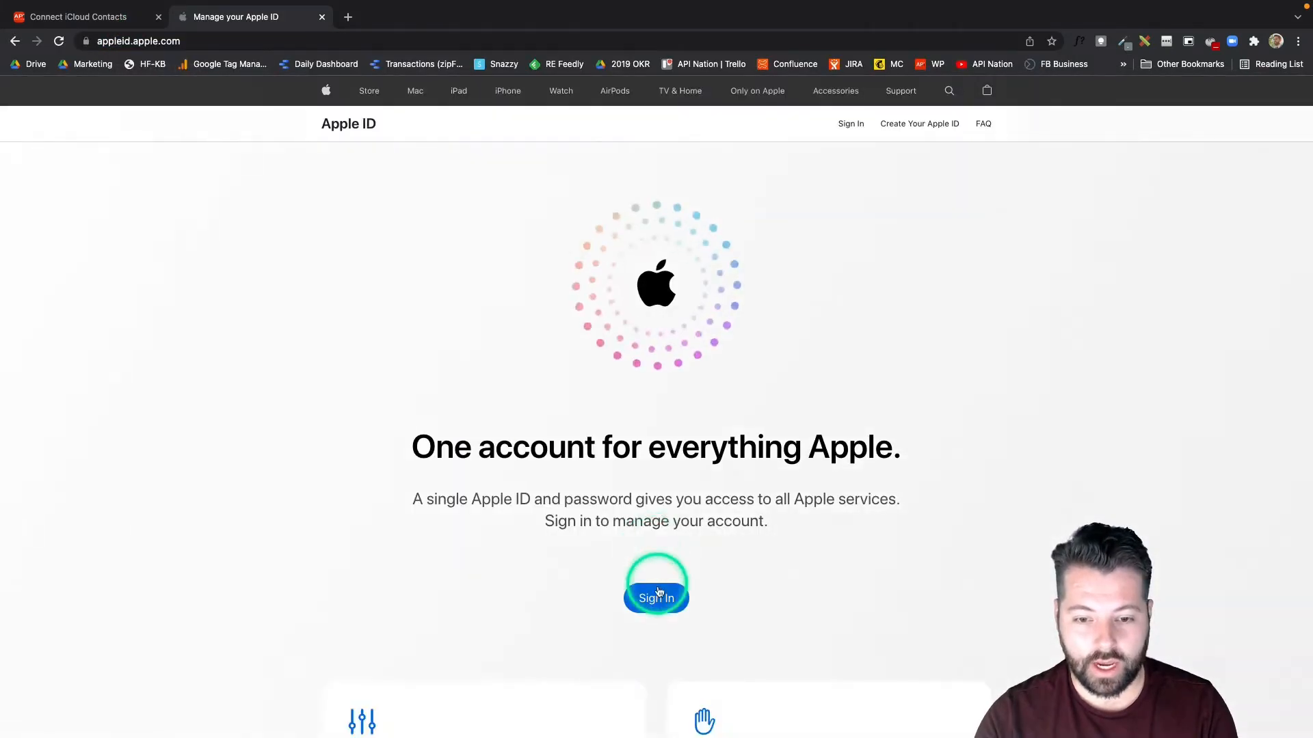
left_click(657, 600)
key("Return")
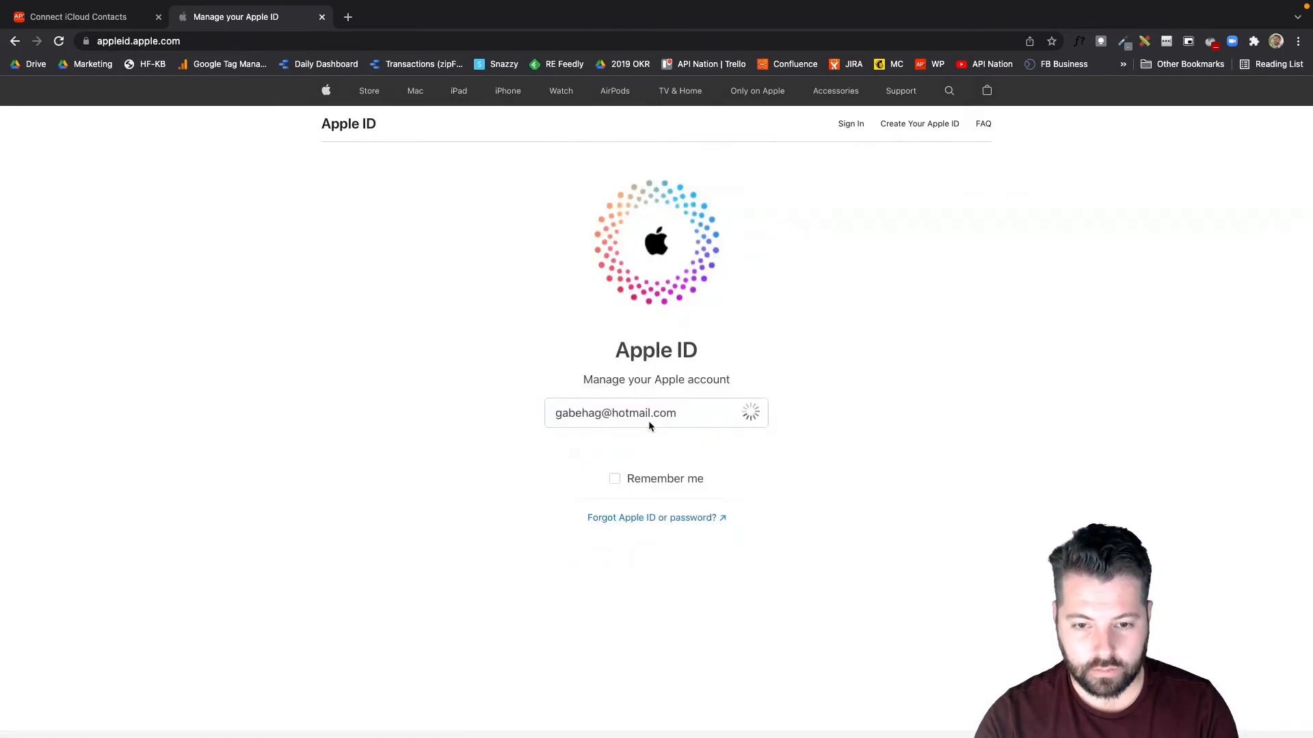
left_click(654, 447)
type("••••••")
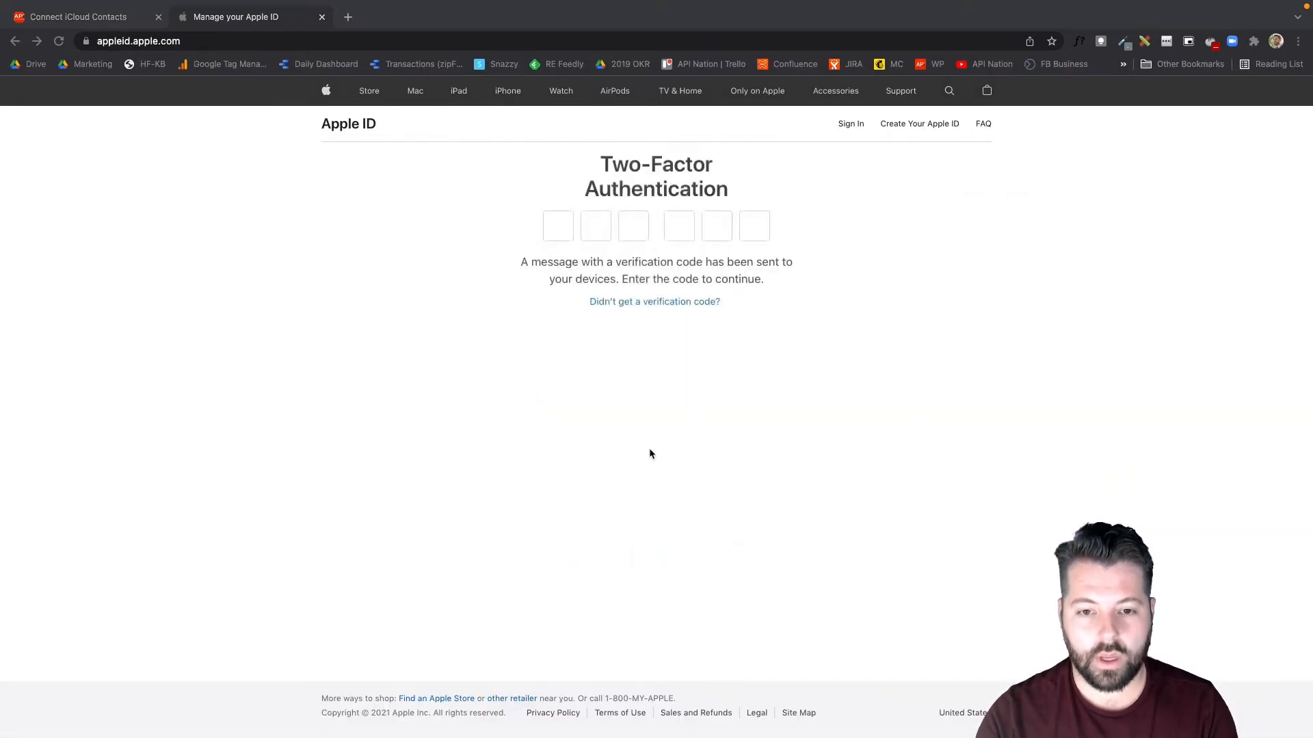
left_click(682, 247)
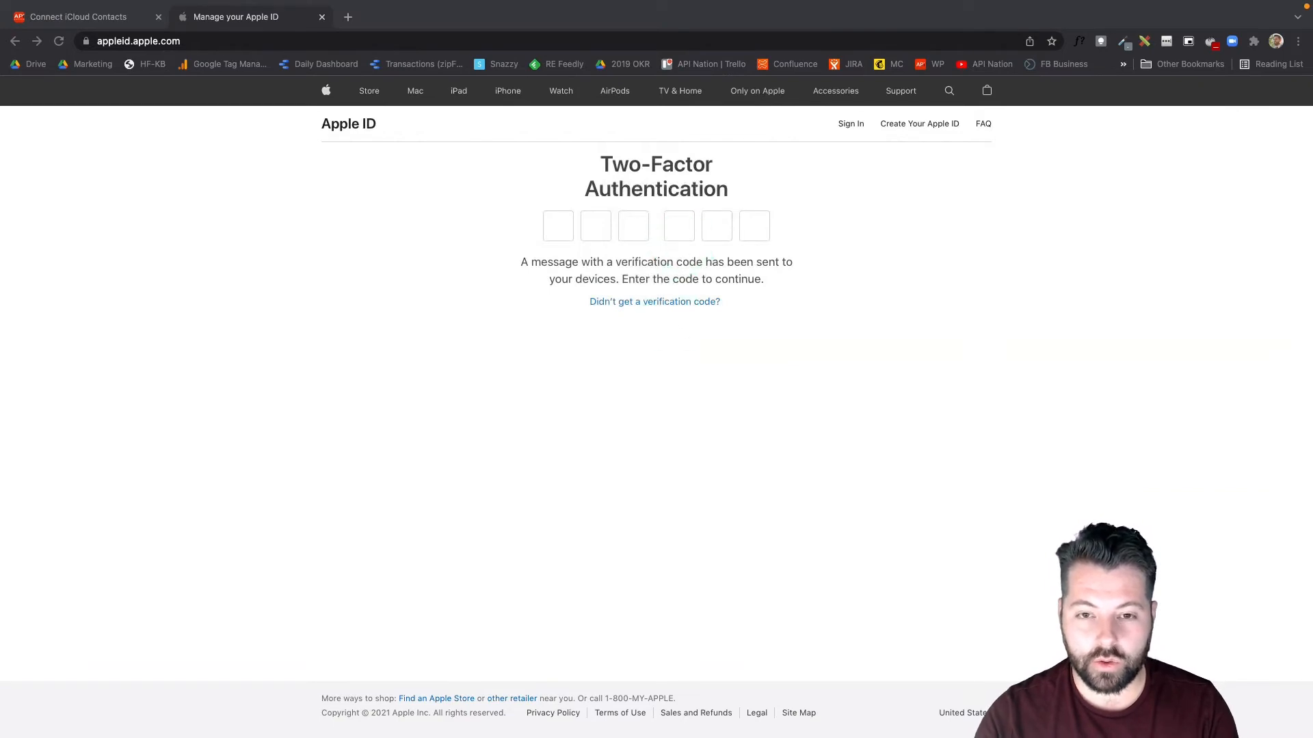
- Allow the new-device sign-in and enter the six-digit verification code
left_click_drag(752, 735, 726, 432)
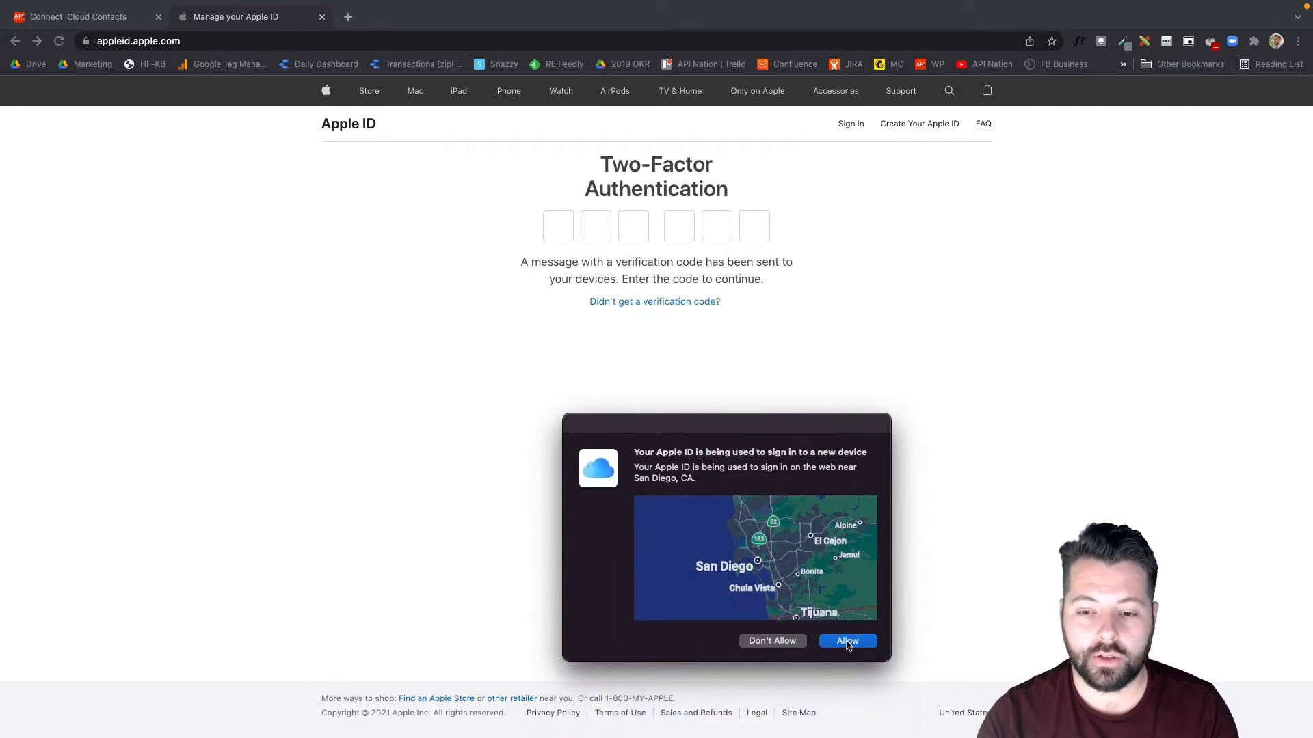
left_click(847, 642)
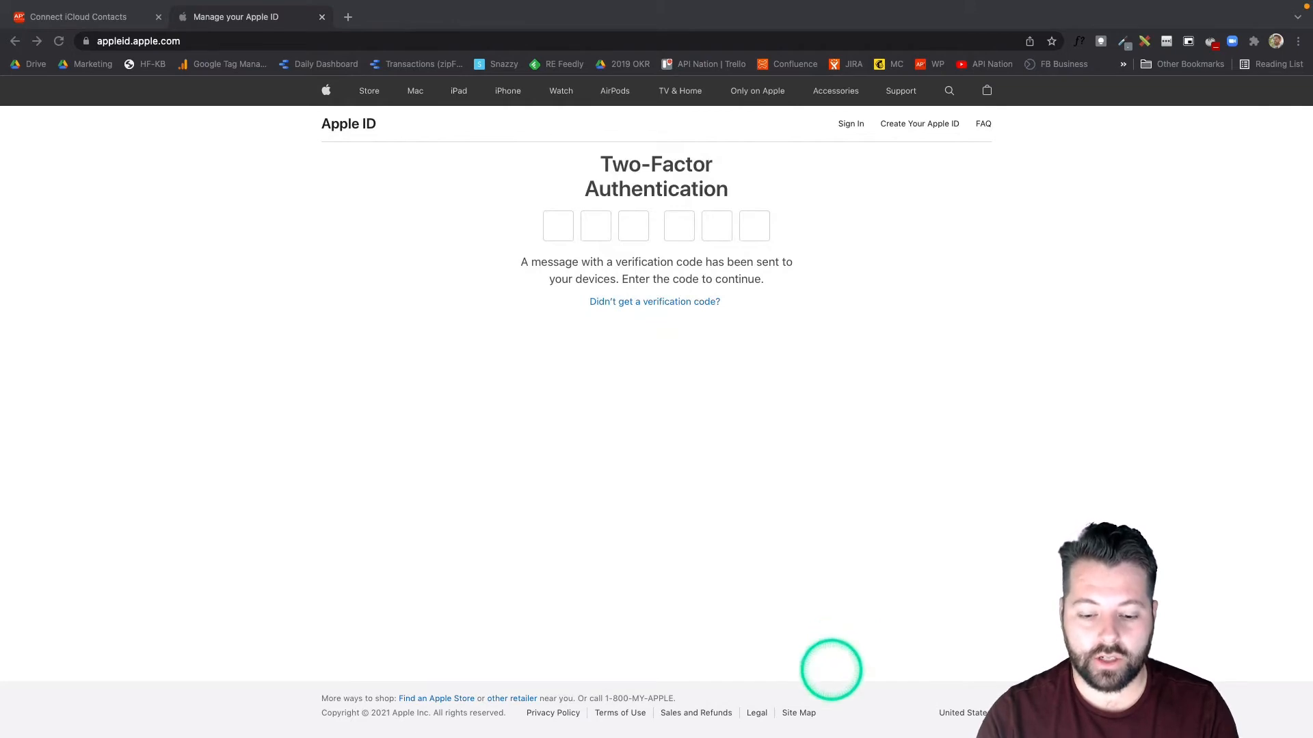
left_click_drag(650, 736, 645, 410)
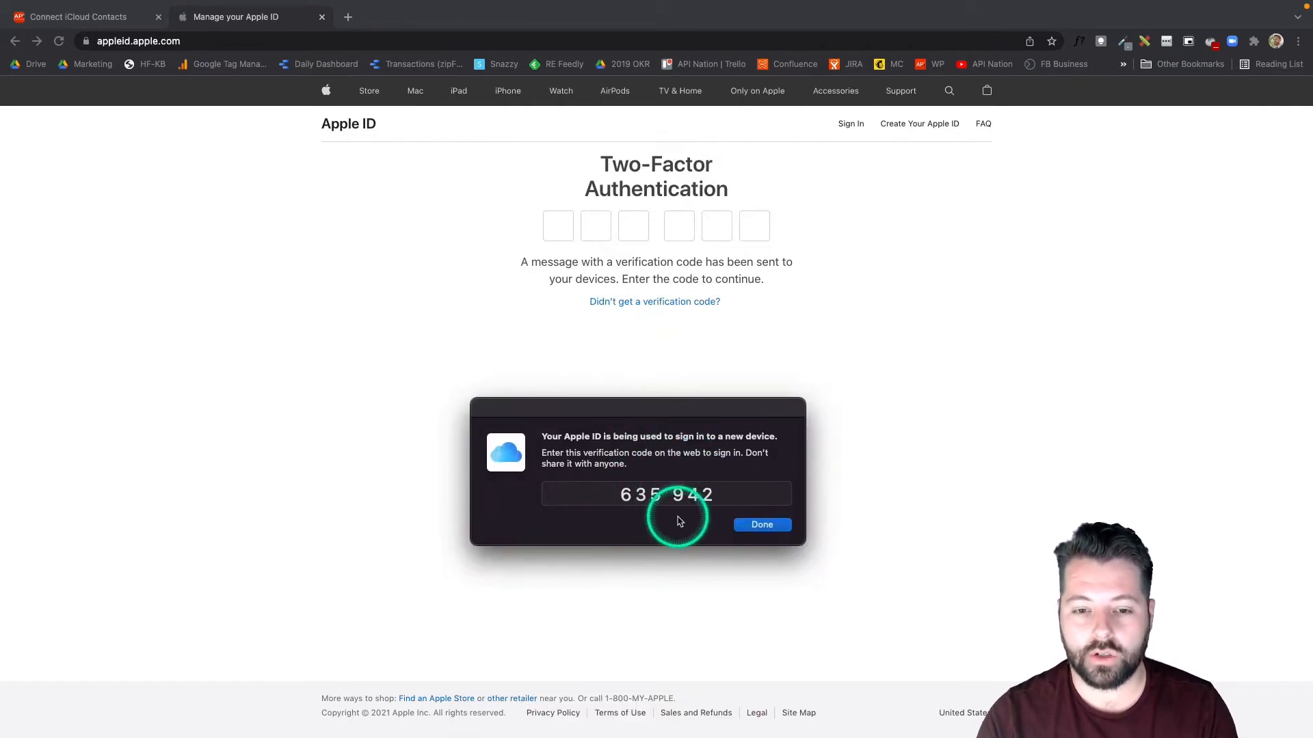
left_click(565, 230)
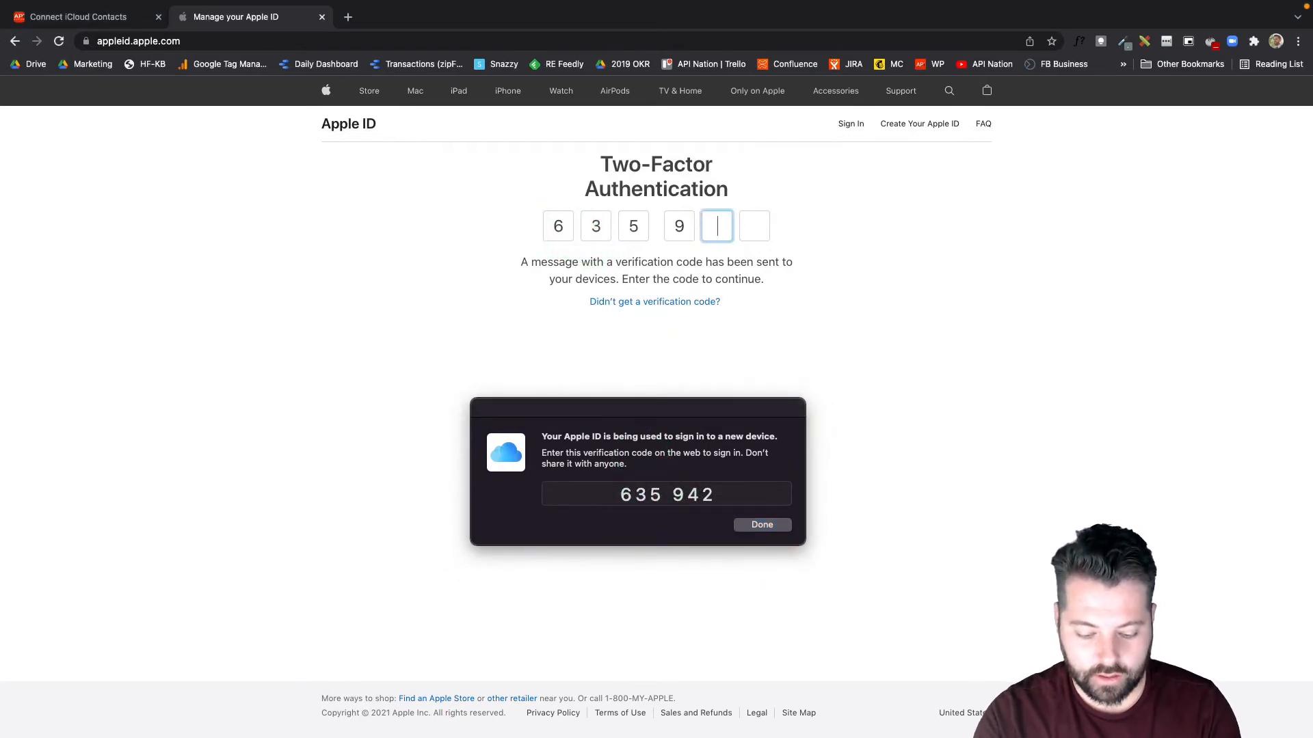
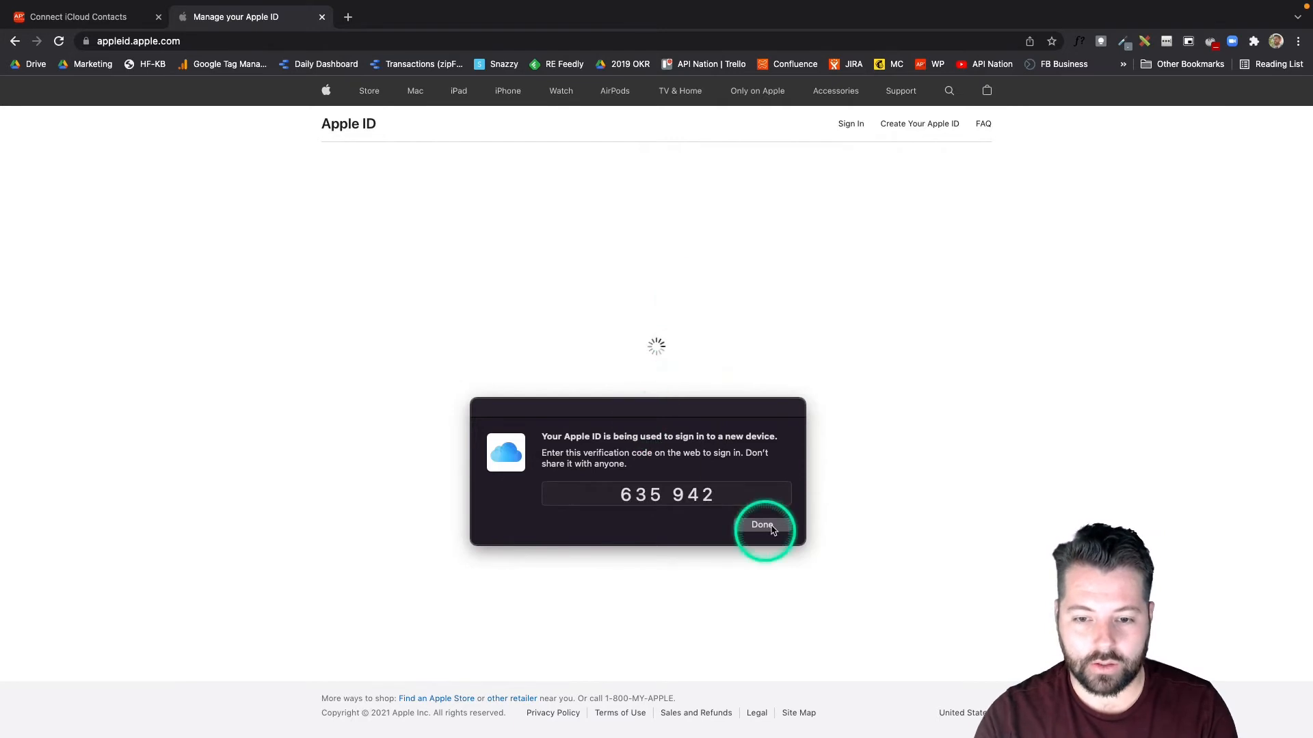
left_click(770, 530)
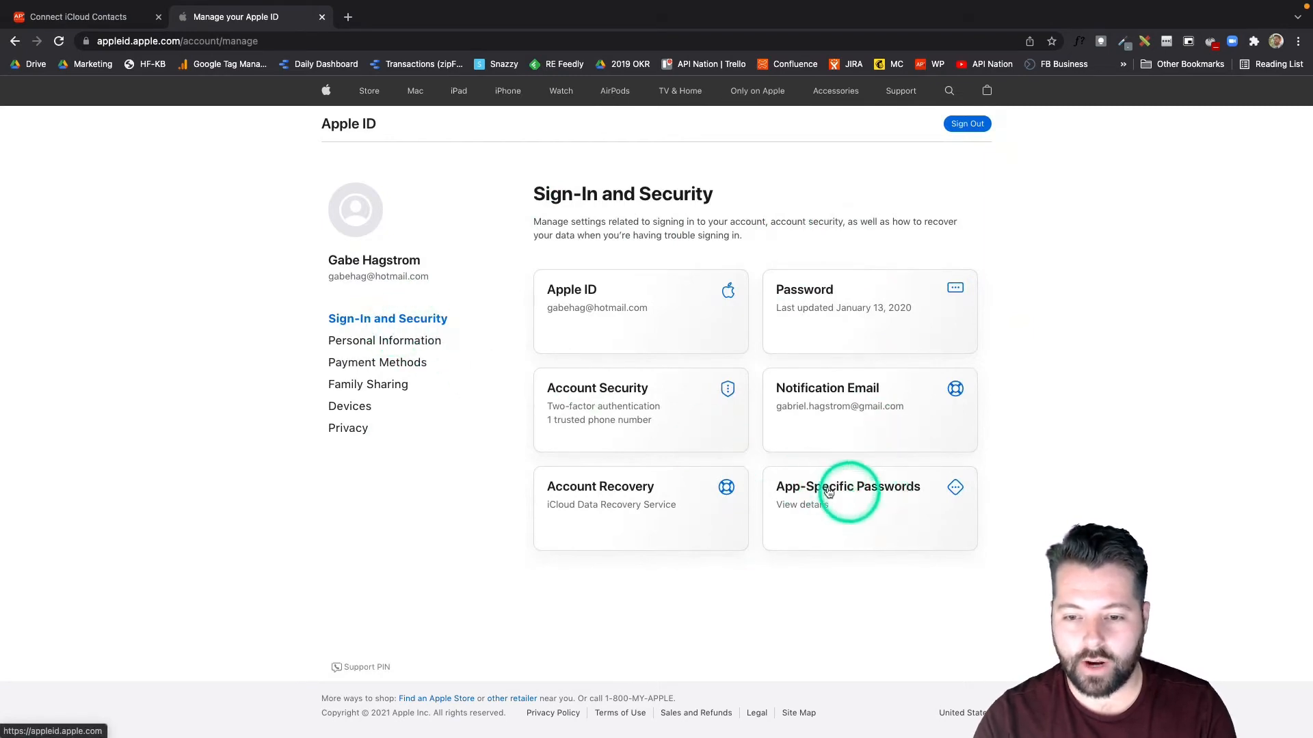
- Generate an app-specific password labeled 'API Nation' and select it for copying
left_click(862, 489)
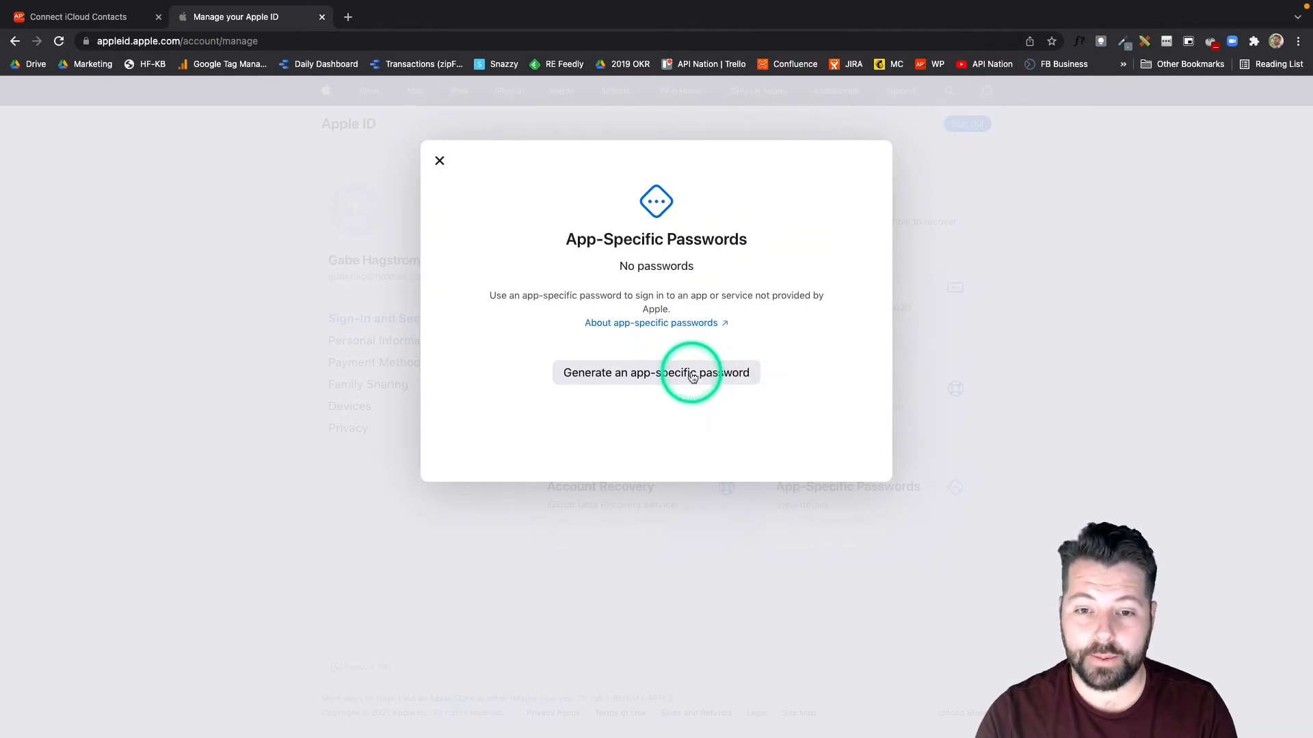
left_click(692, 376)
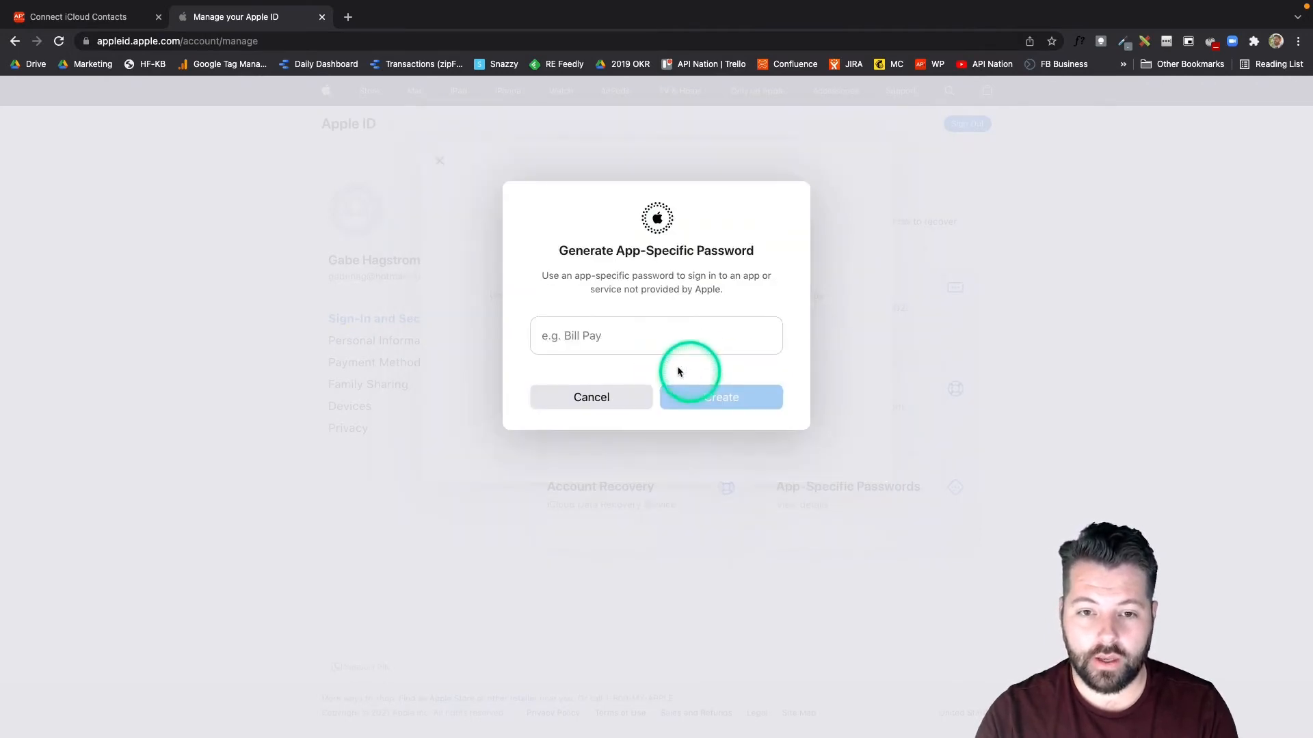
left_click(627, 337)
type("API Nation")
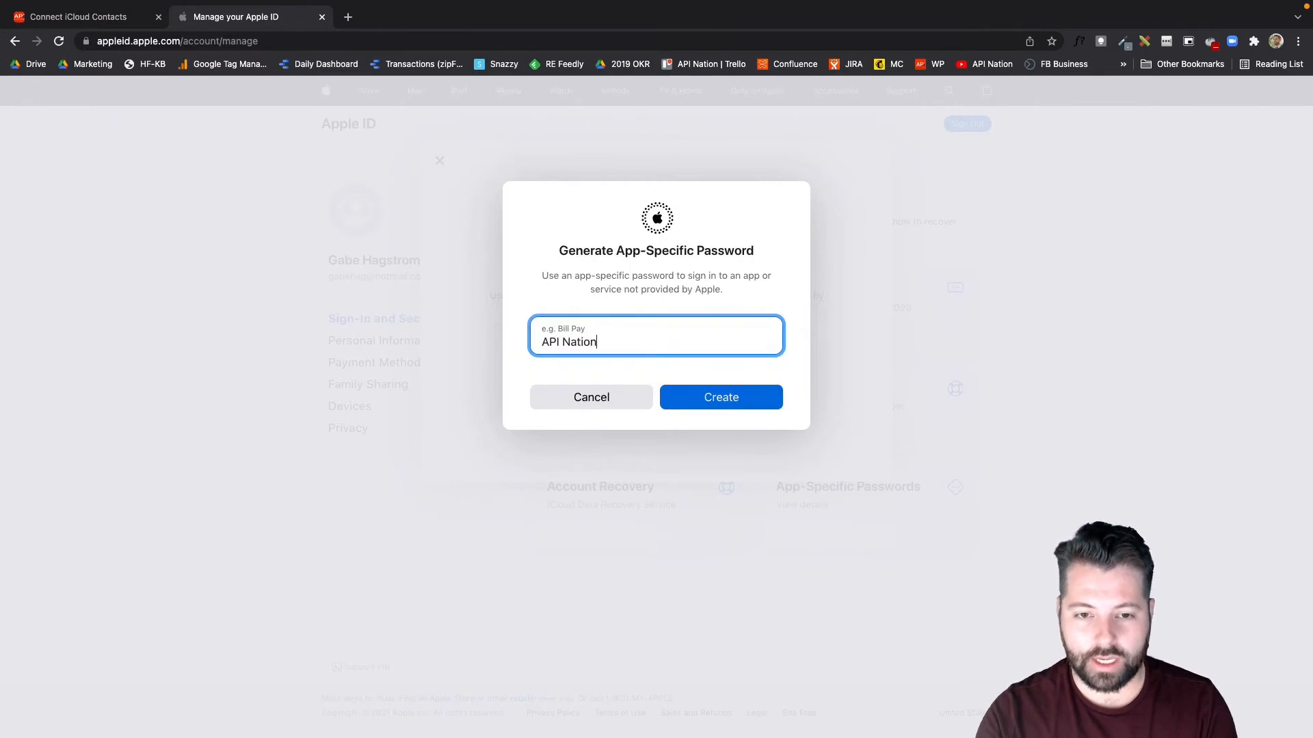
left_click(679, 393)
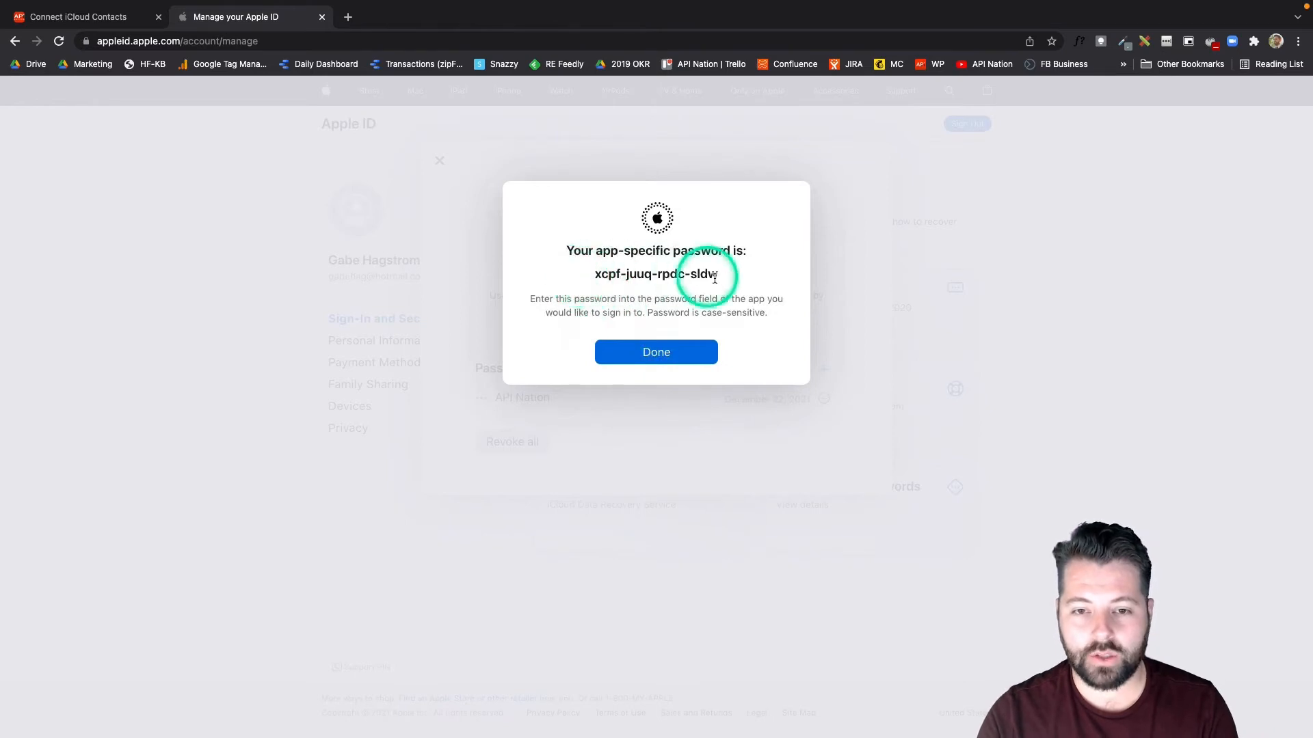
left_click_drag(718, 275, 613, 266)
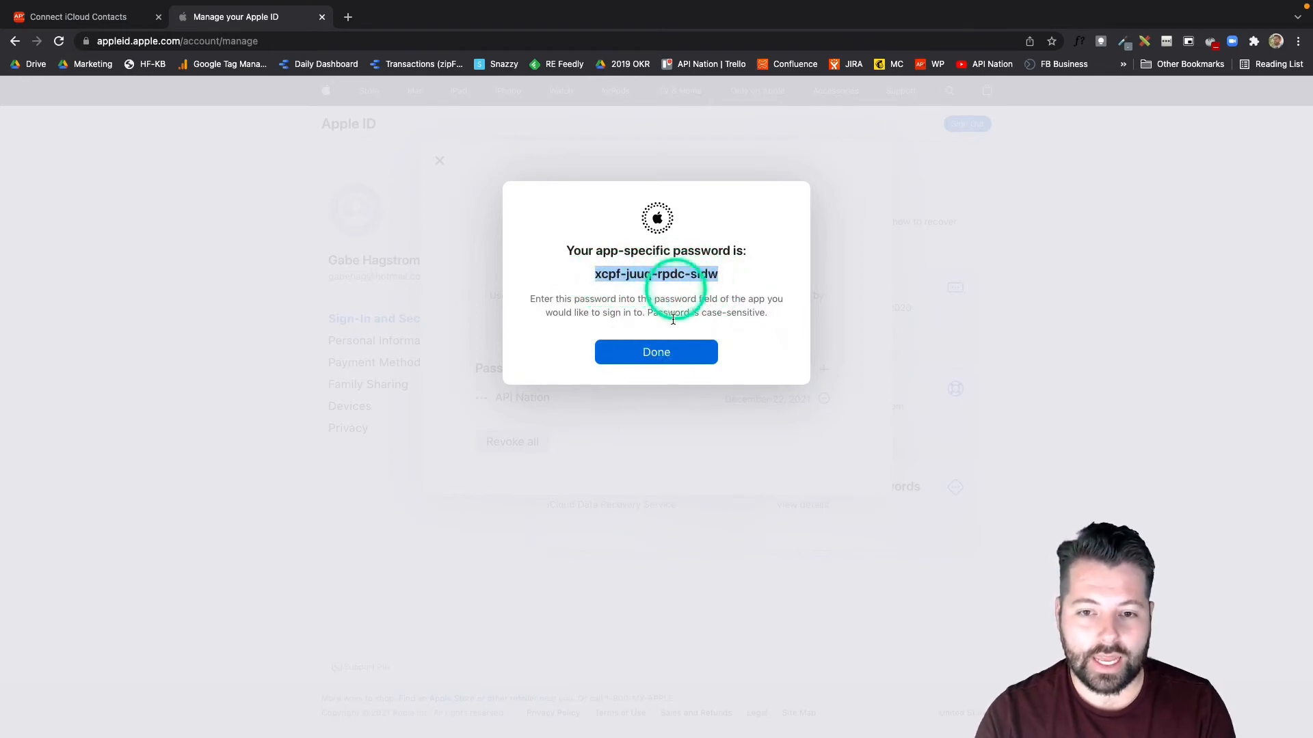
left_click(663, 357)
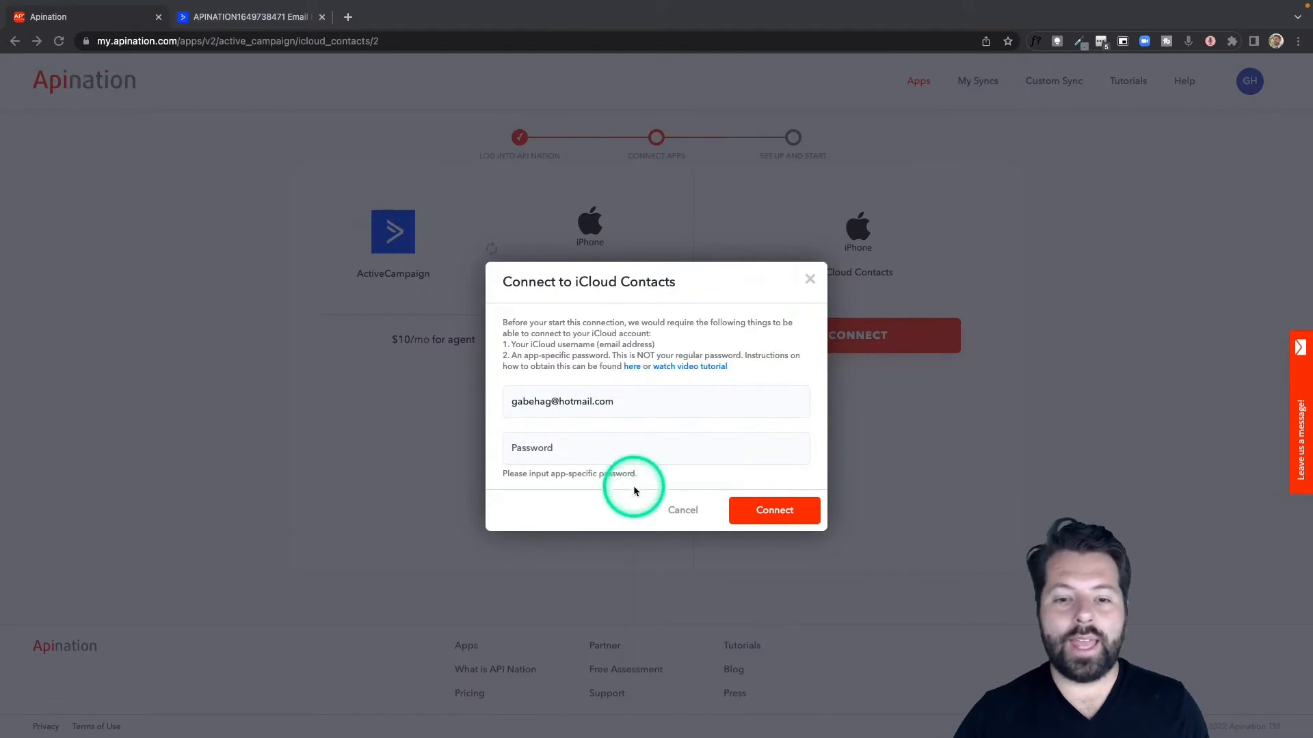
- Paste the app-specific password into the iCloud Password field and connect
left_click(545, 453)
left_click(545, 450)
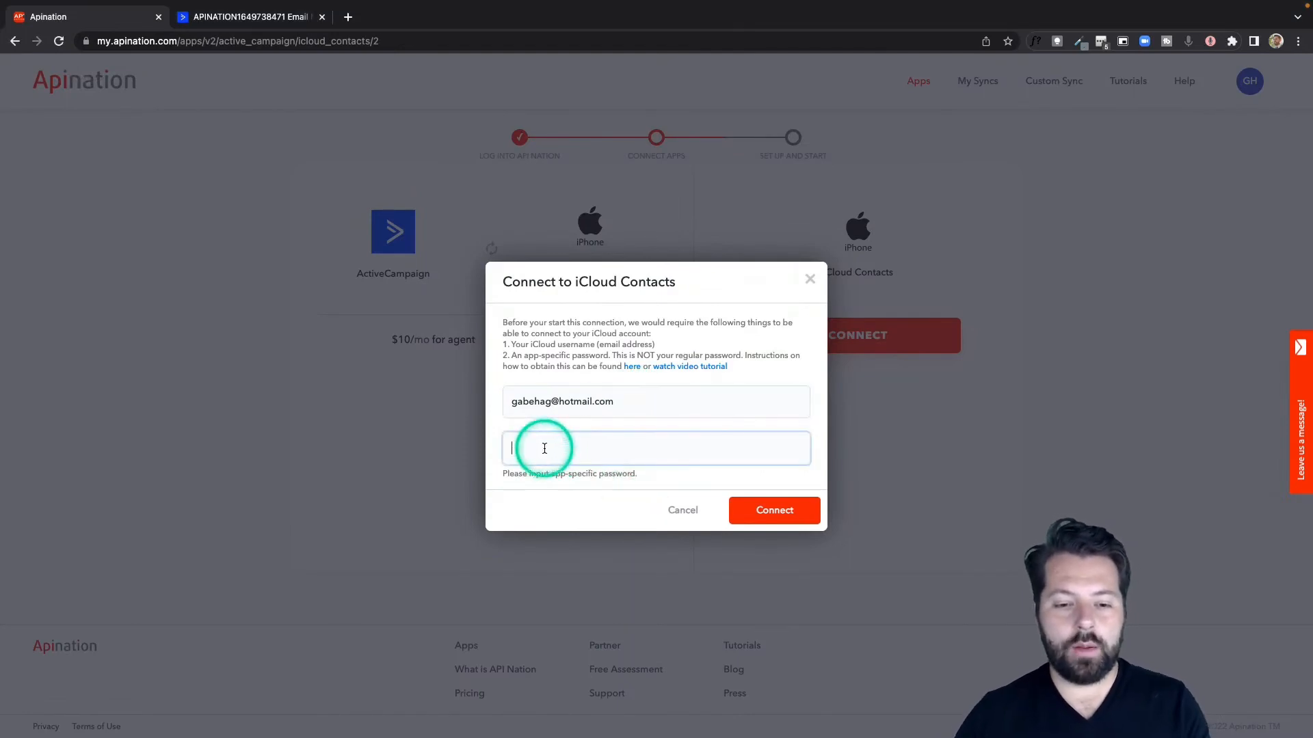
key("super+v")
left_click(757, 511)
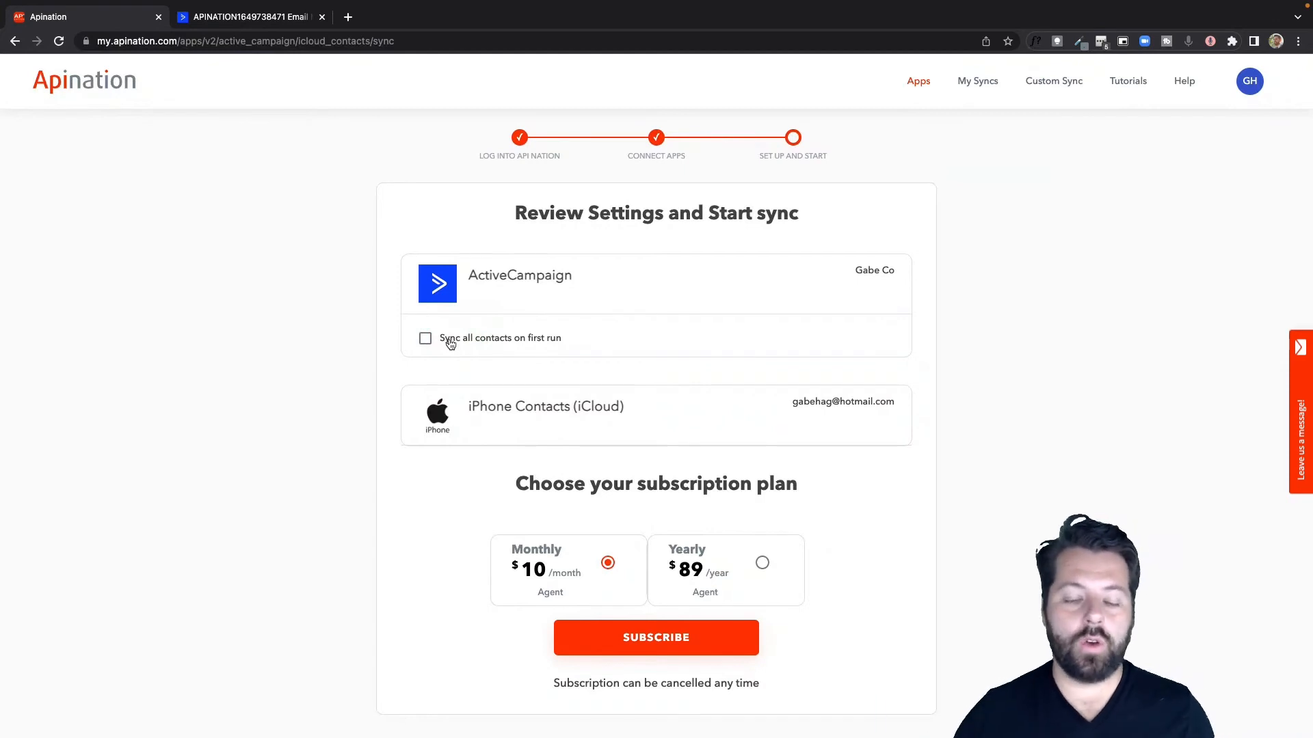
- Enable syncing all contacts on first run and subscribe on the Monthly plan
left_click(441, 338)
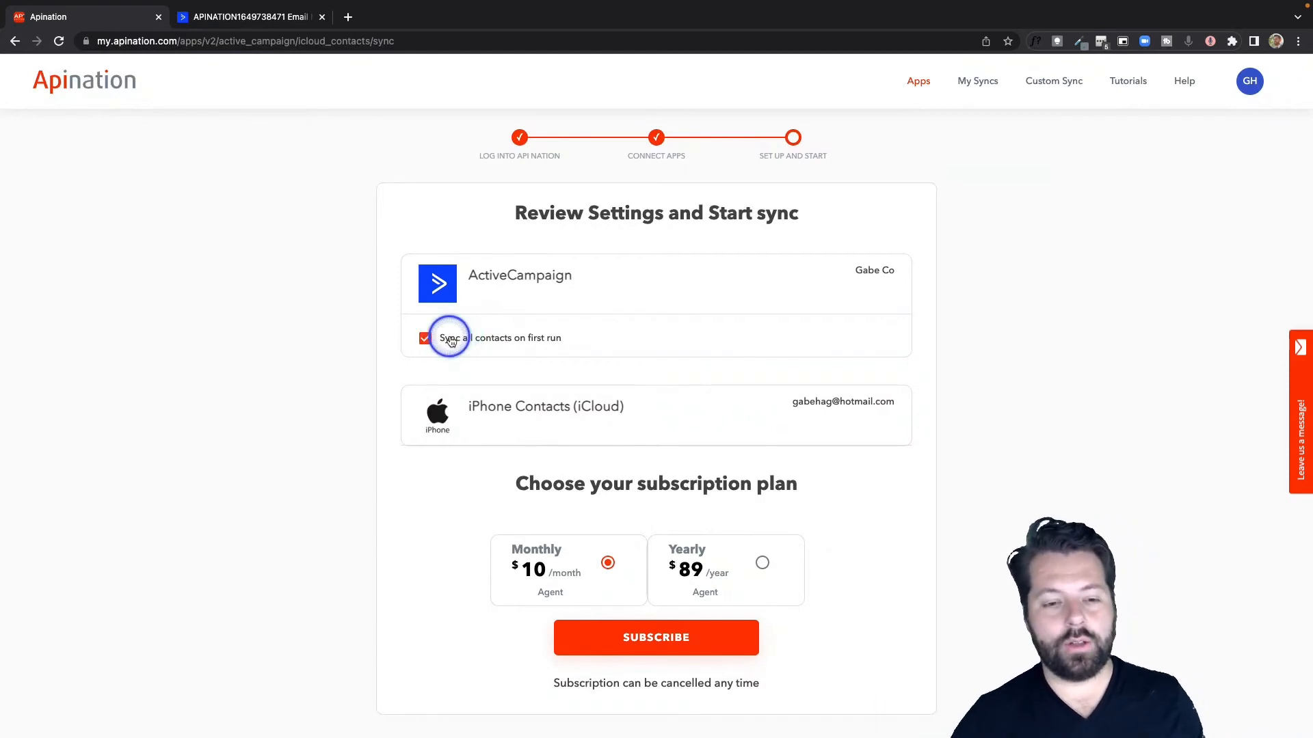
scroll(596, 382, "down", 1)
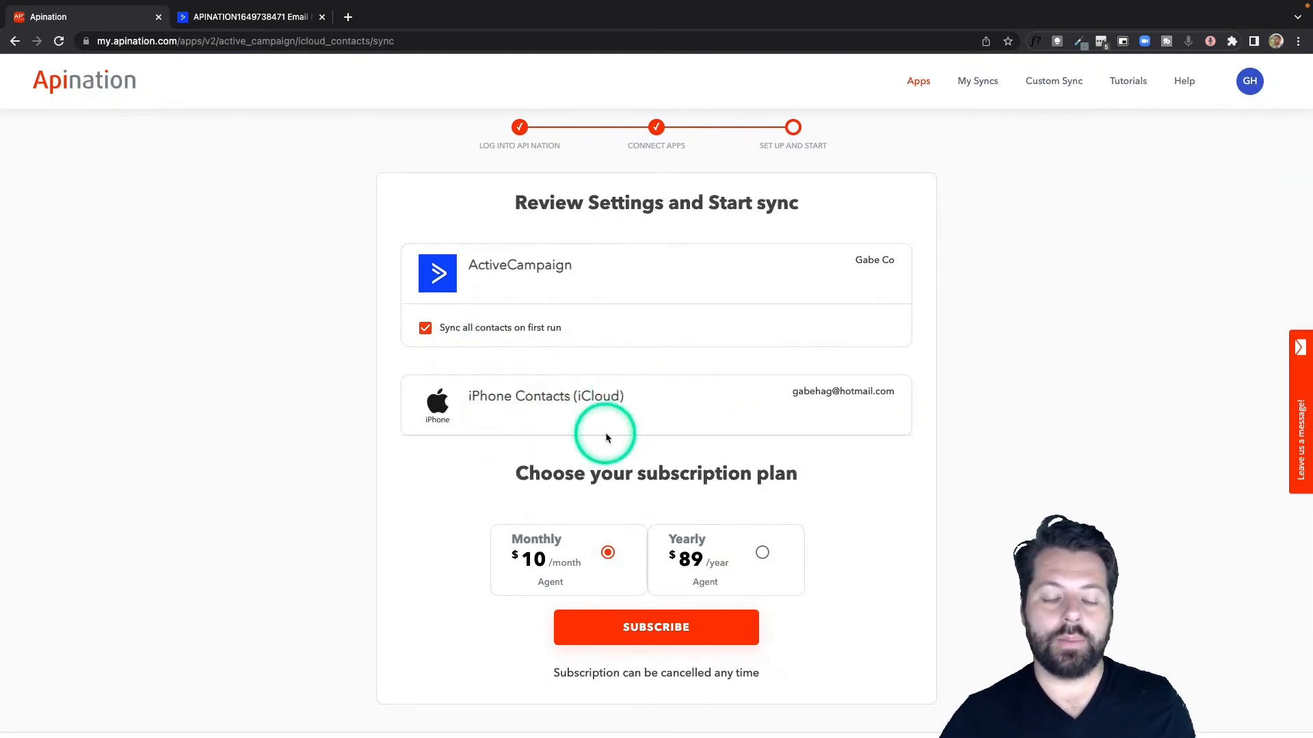
scroll(606, 432, "down", 1)
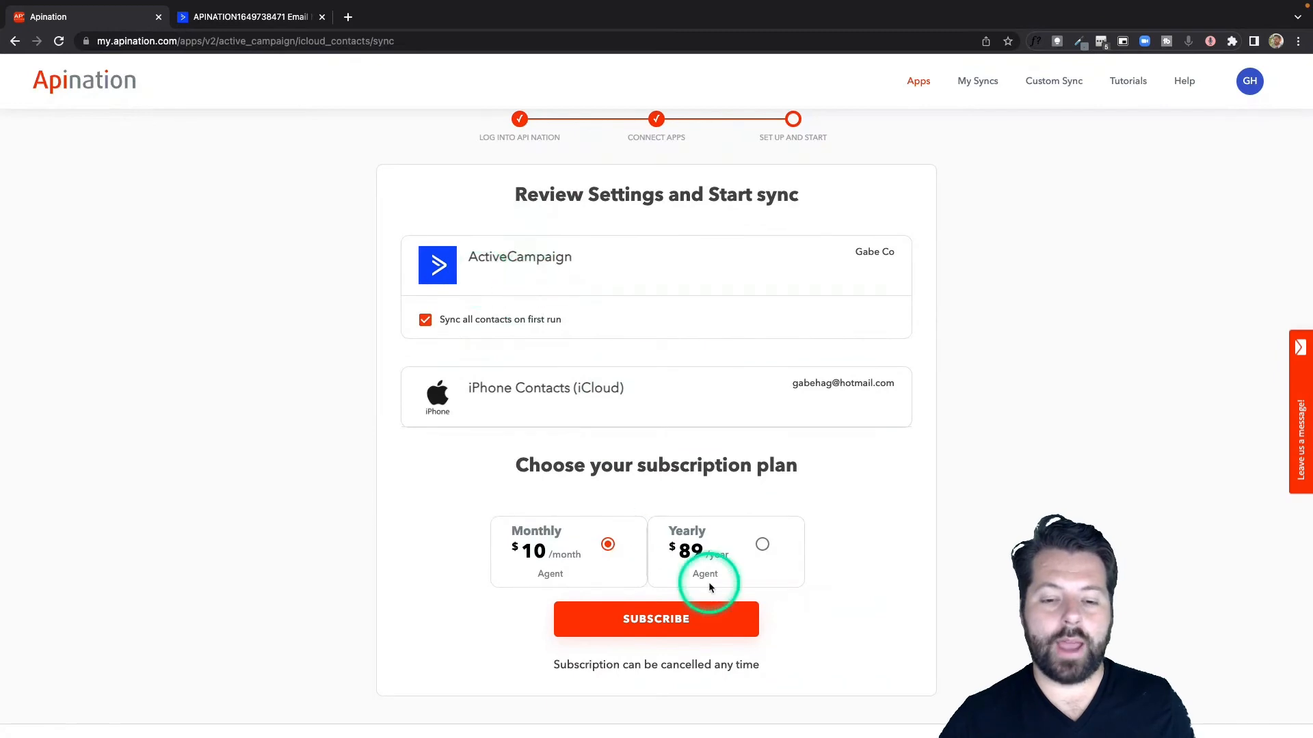
left_click(649, 619)
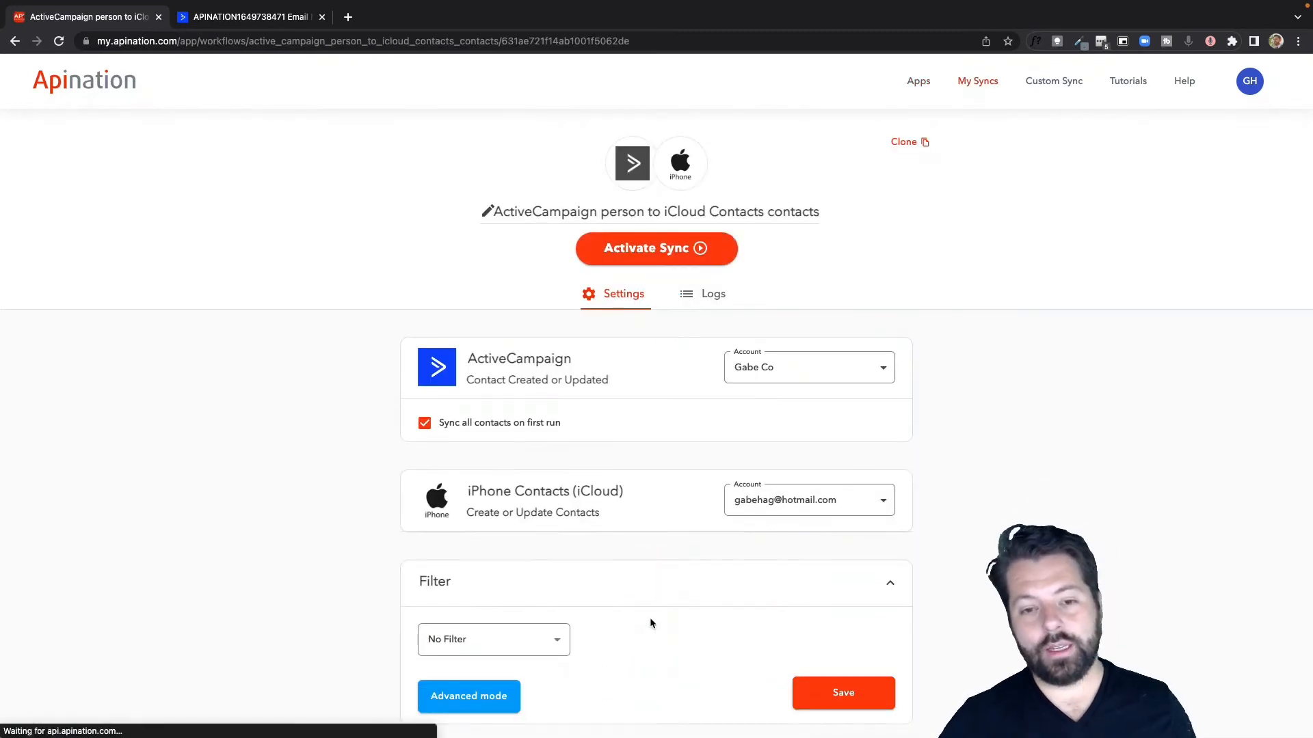
scroll(651, 623, "down", 1)
scroll(652, 527, "down", 5)
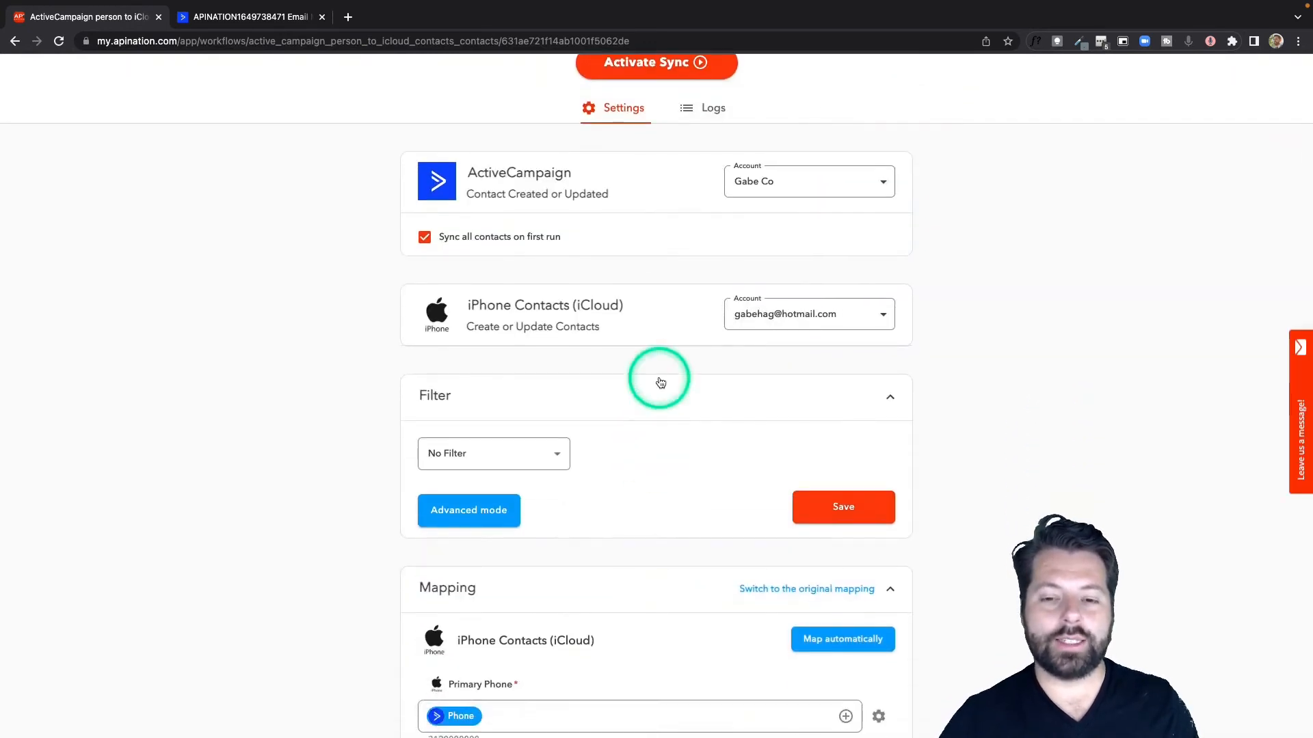
scroll(660, 383, "down", 1)
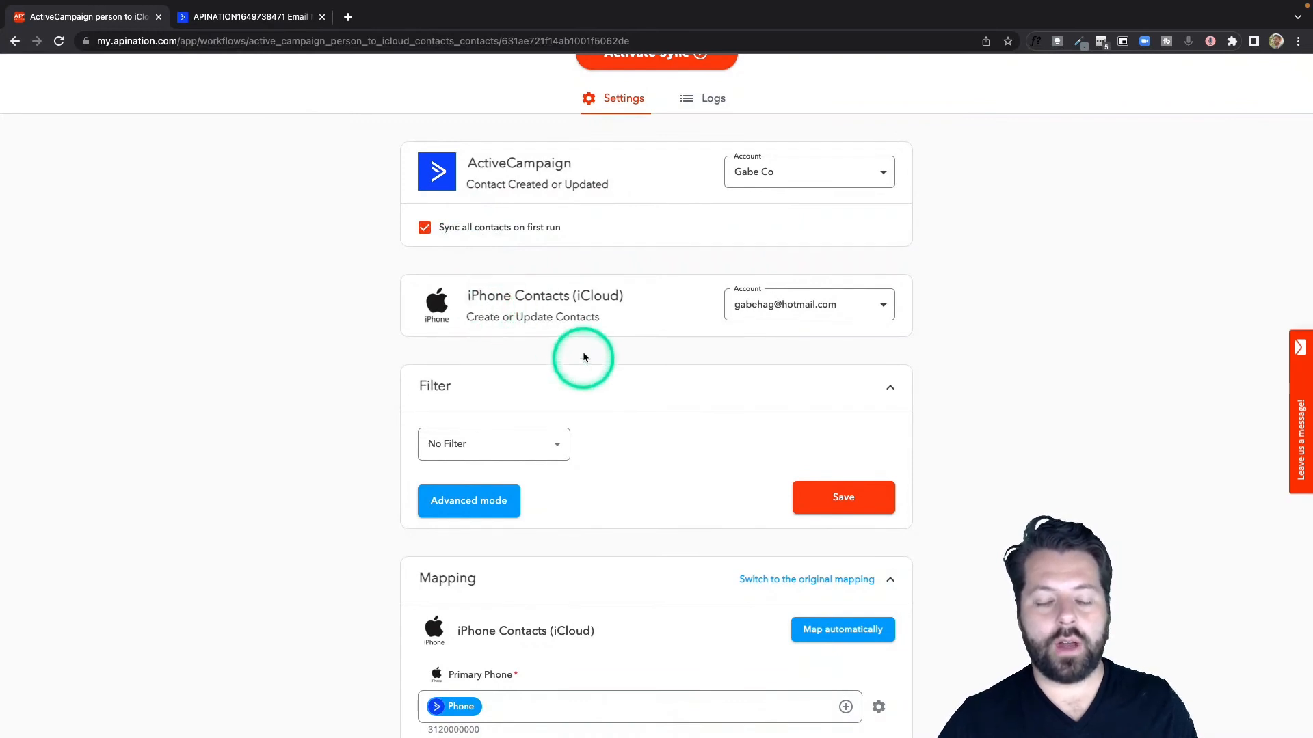
scroll(588, 360, "down", 3)
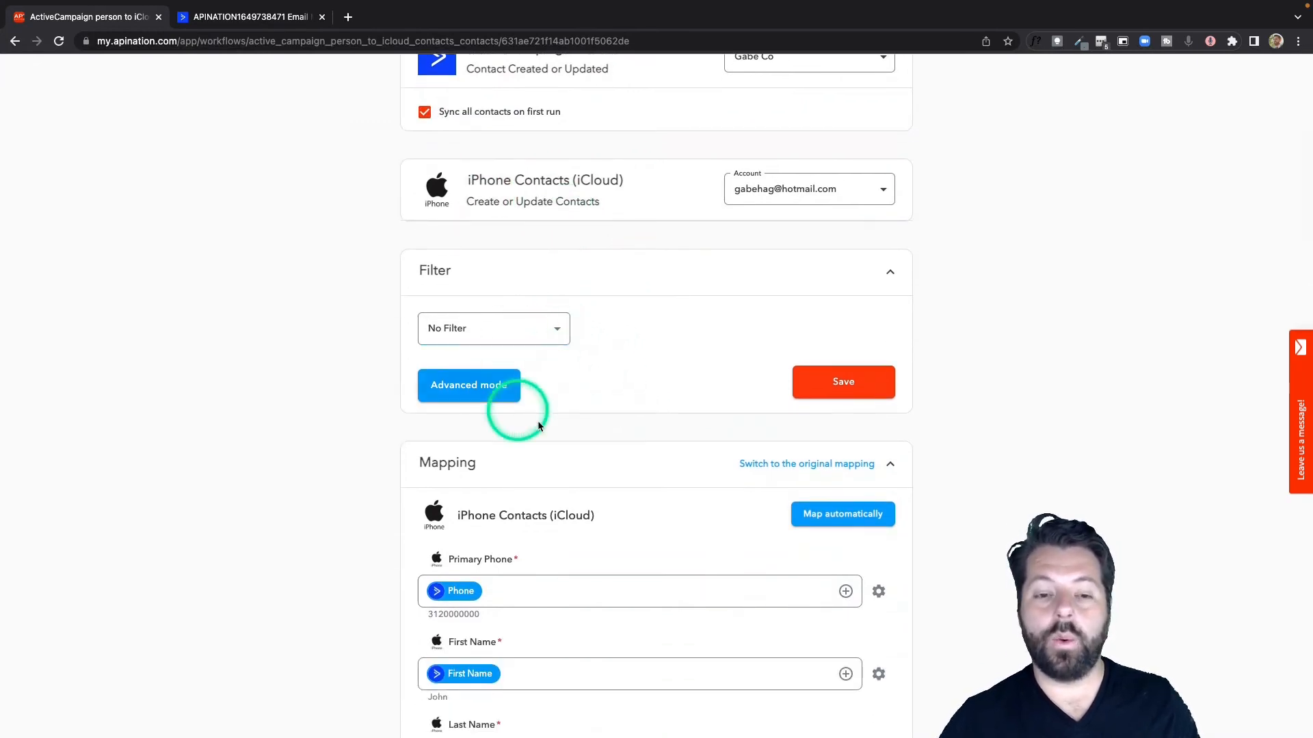
left_click(555, 327)
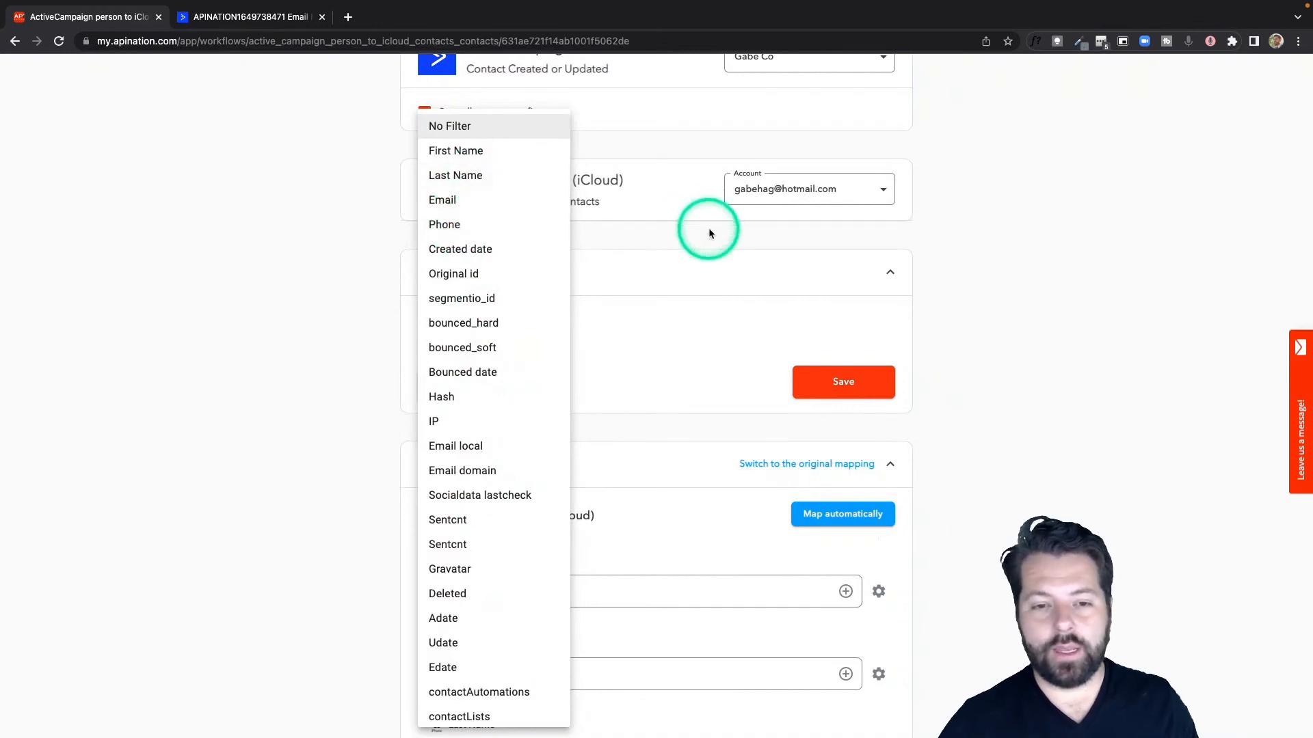
left_click(628, 359)
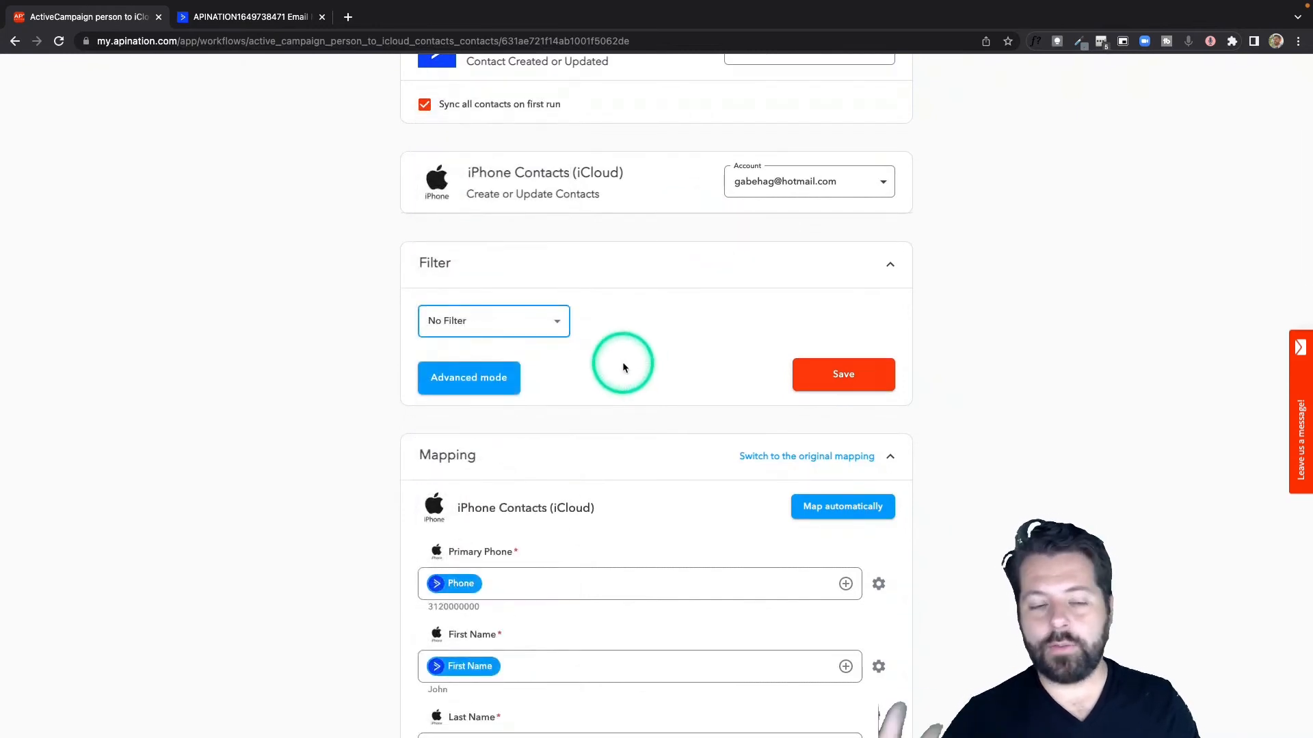
scroll(626, 424, "down", 1)
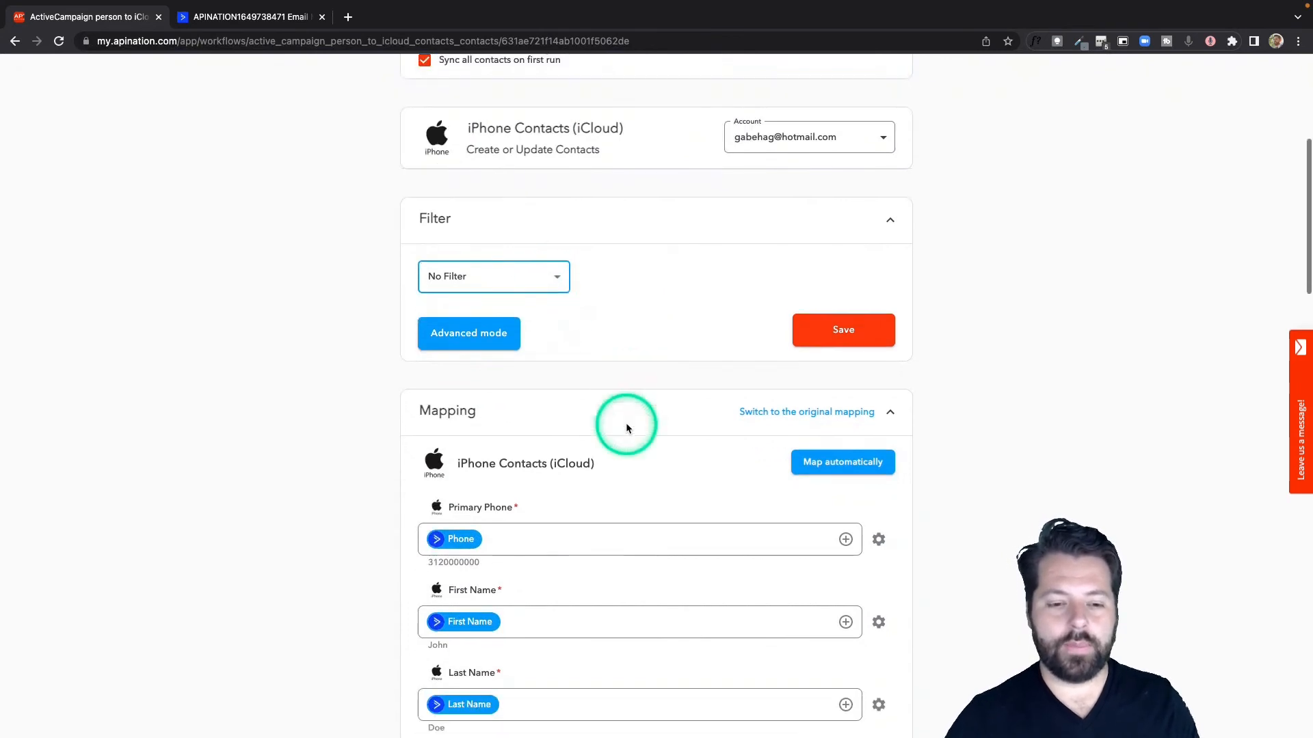
scroll(626, 423, "down", 5)
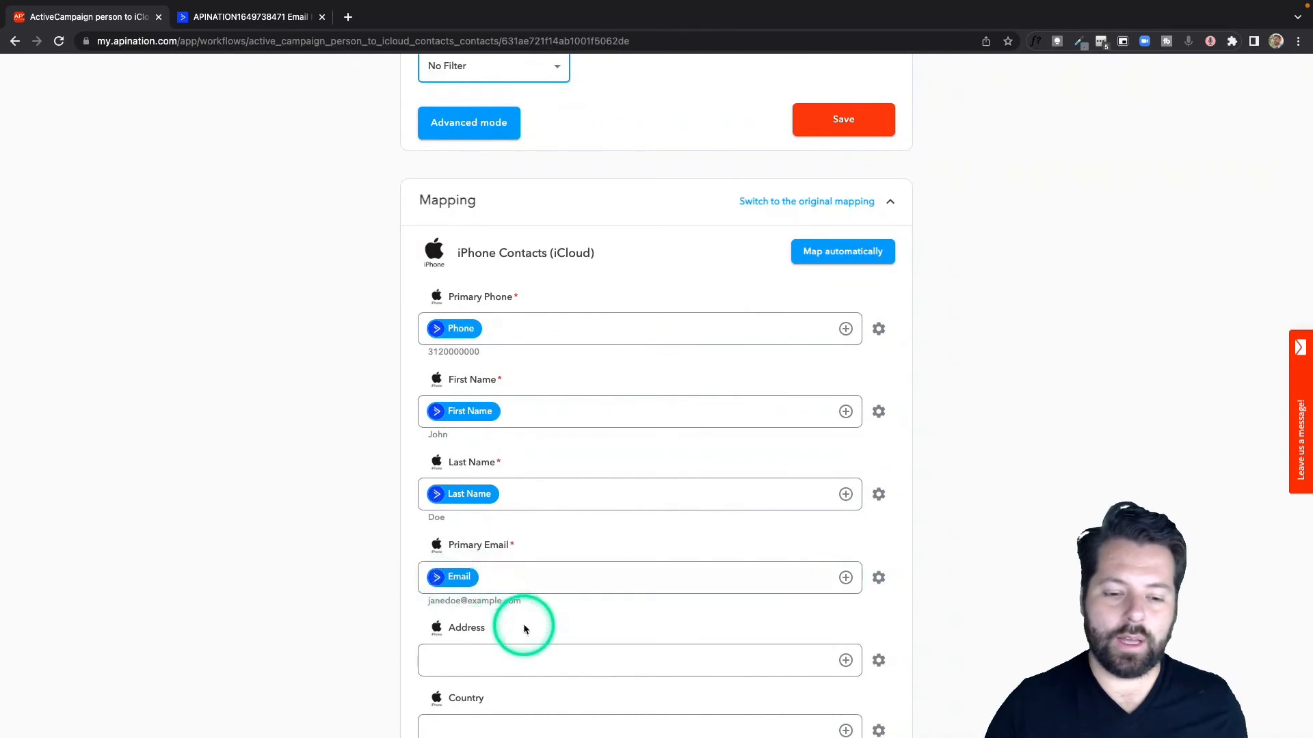
scroll(524, 629, "down", 17)
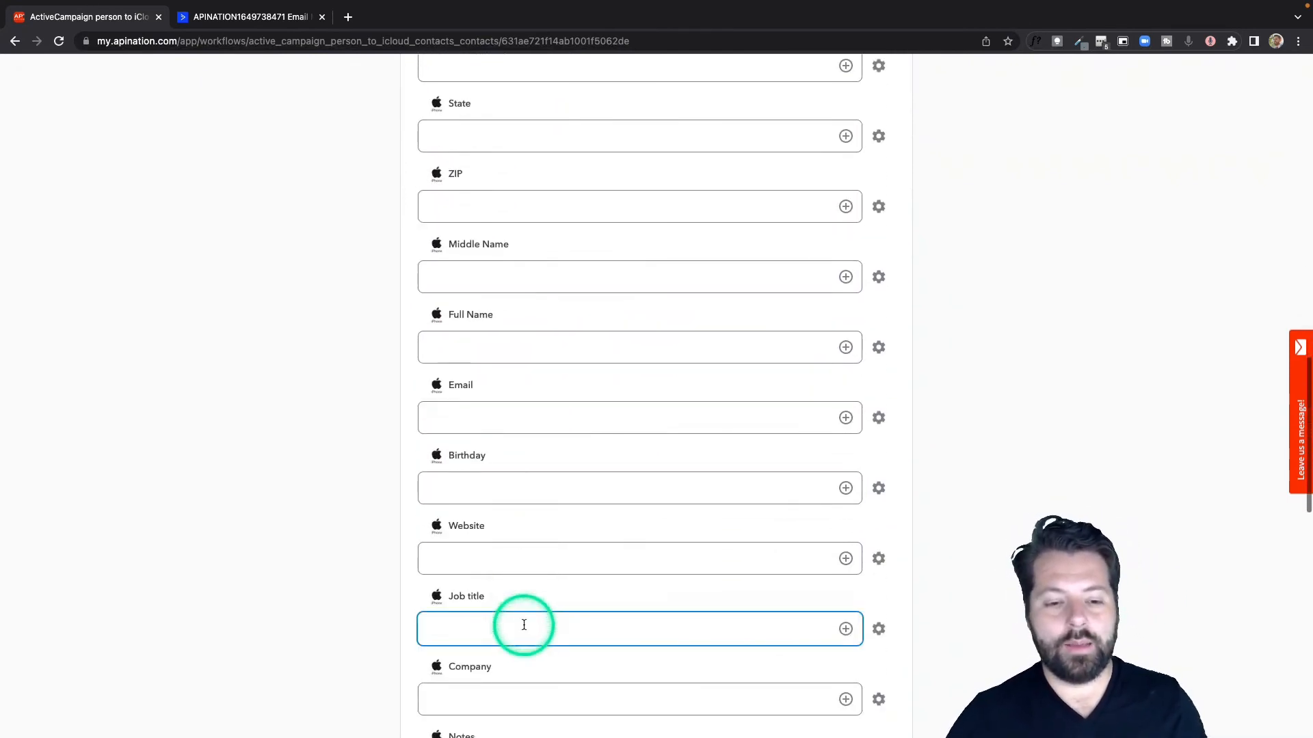
scroll(523, 625, "down", 6)
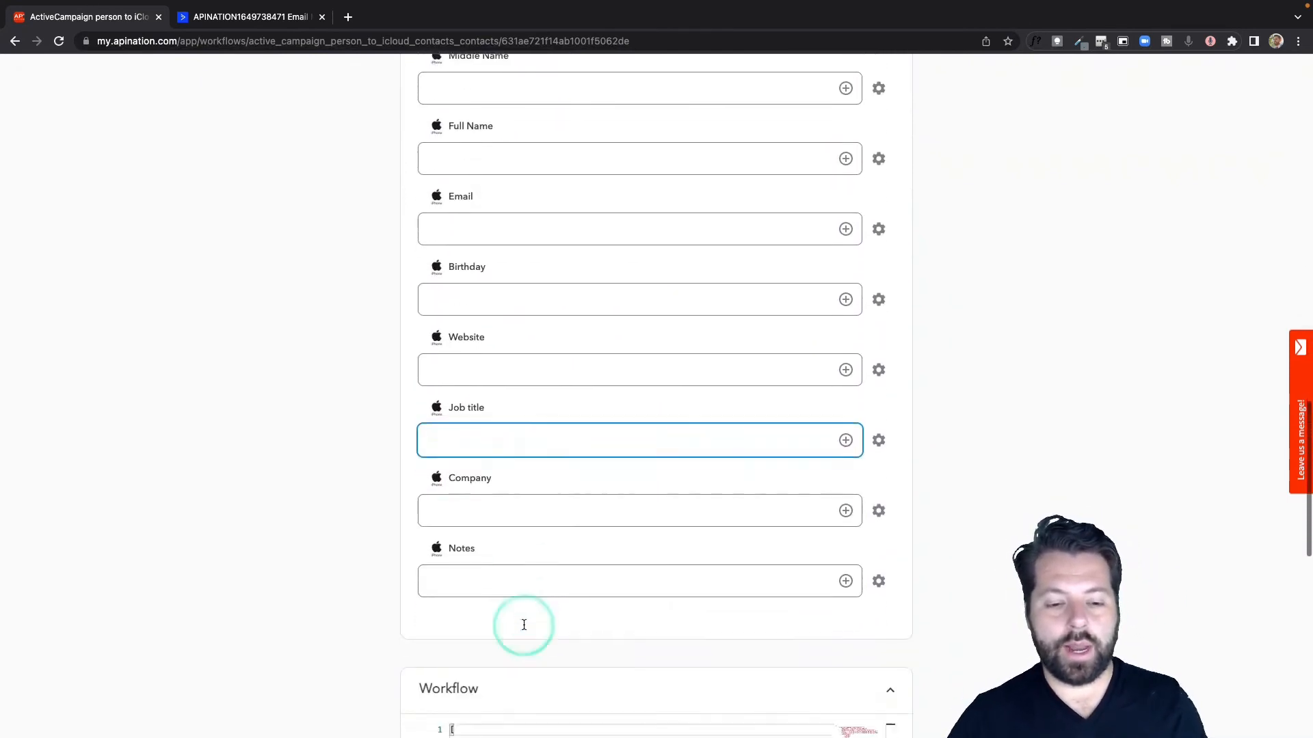
- Map ActiveCampaign ContactLists into the iCloud Notes field
left_click(846, 518)
scroll(617, 641, "down", 3)
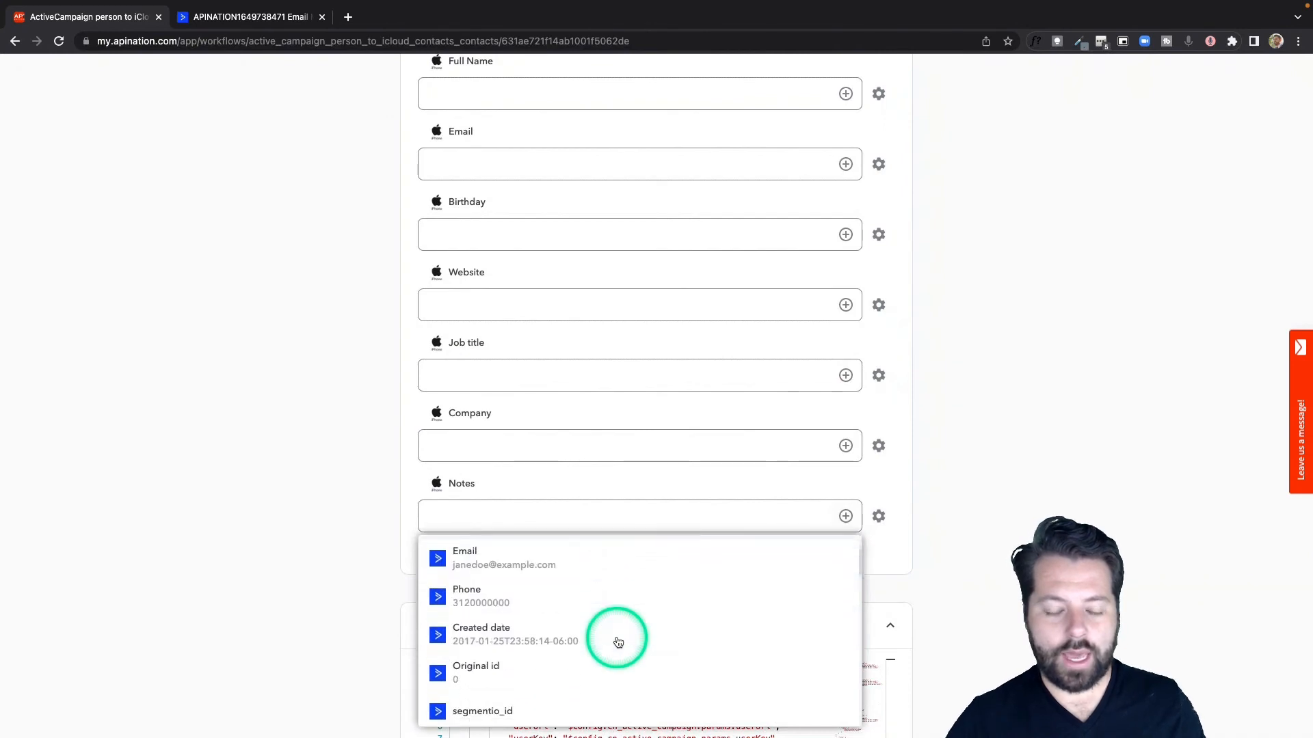
scroll(613, 640, "down", 5)
left_click(523, 656)
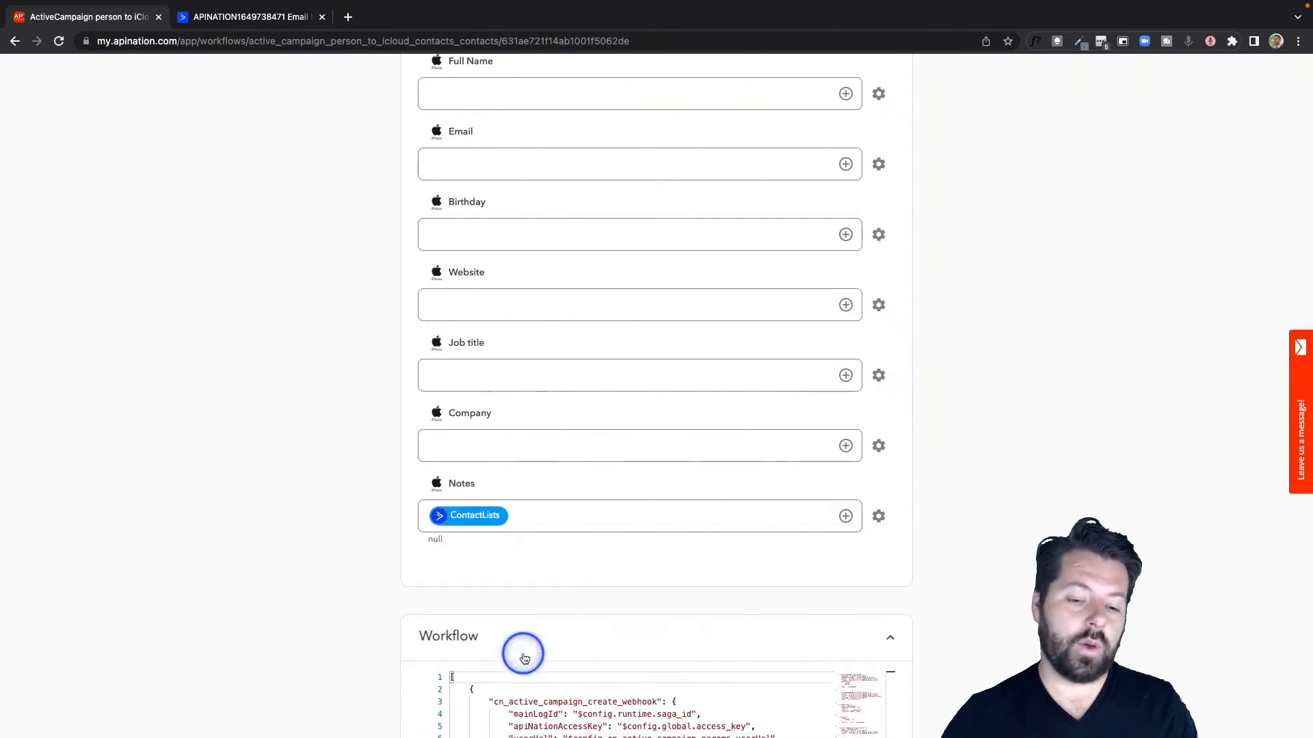
- Prefix the Notes token with 'Contact List:' and activate the sync
left_click(485, 535)
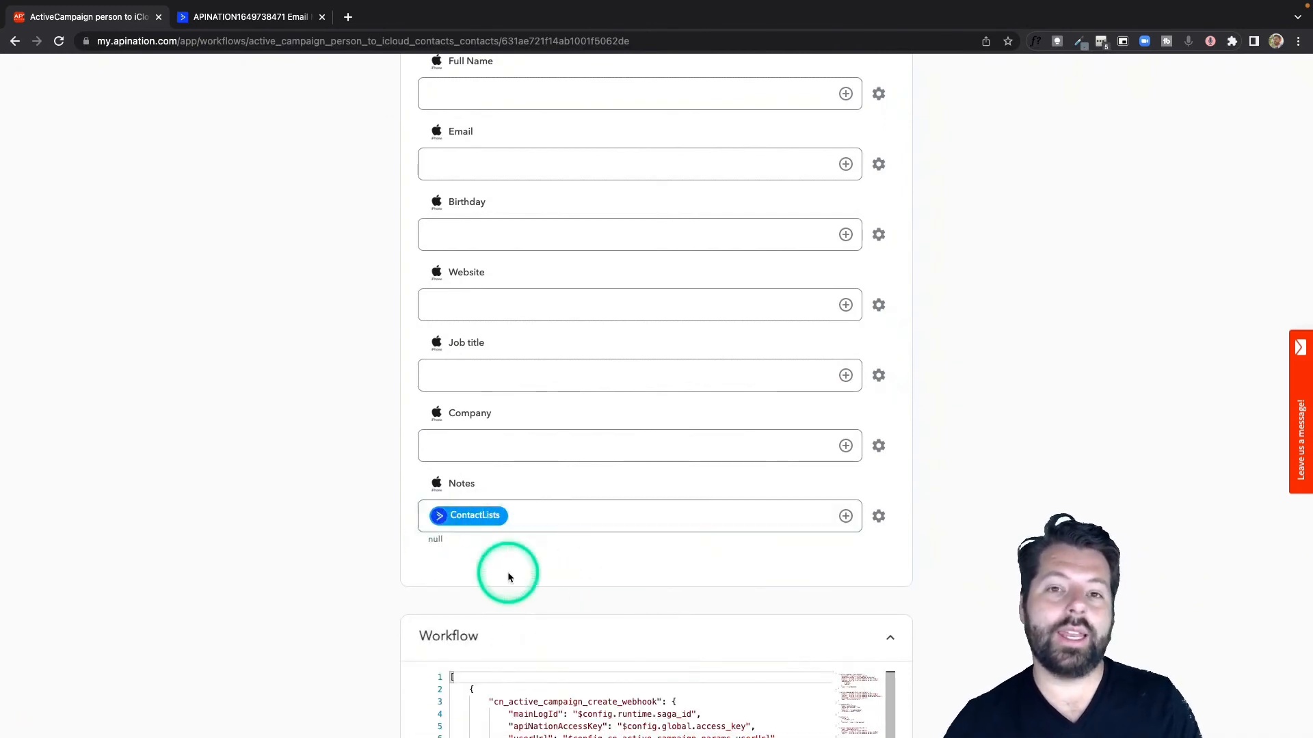
scroll(541, 588, "up", 2)
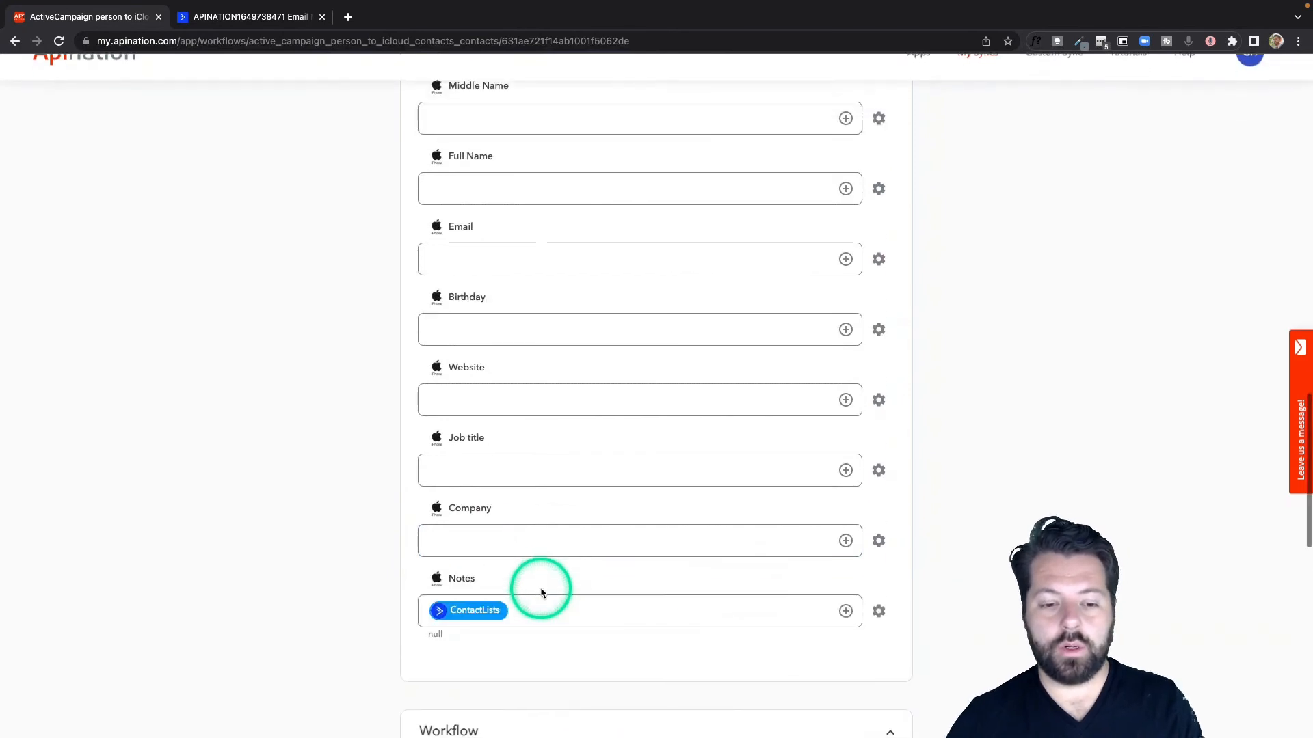
left_click(426, 612)
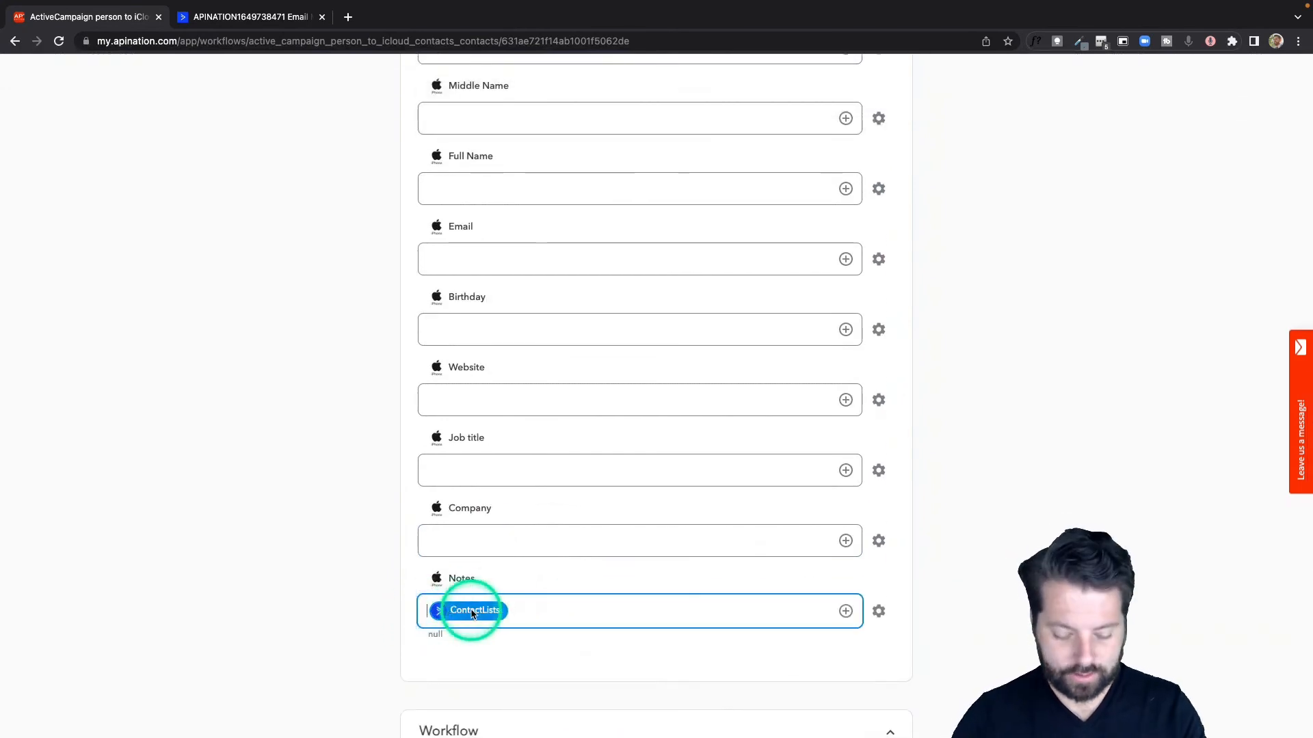
type("Contact L")
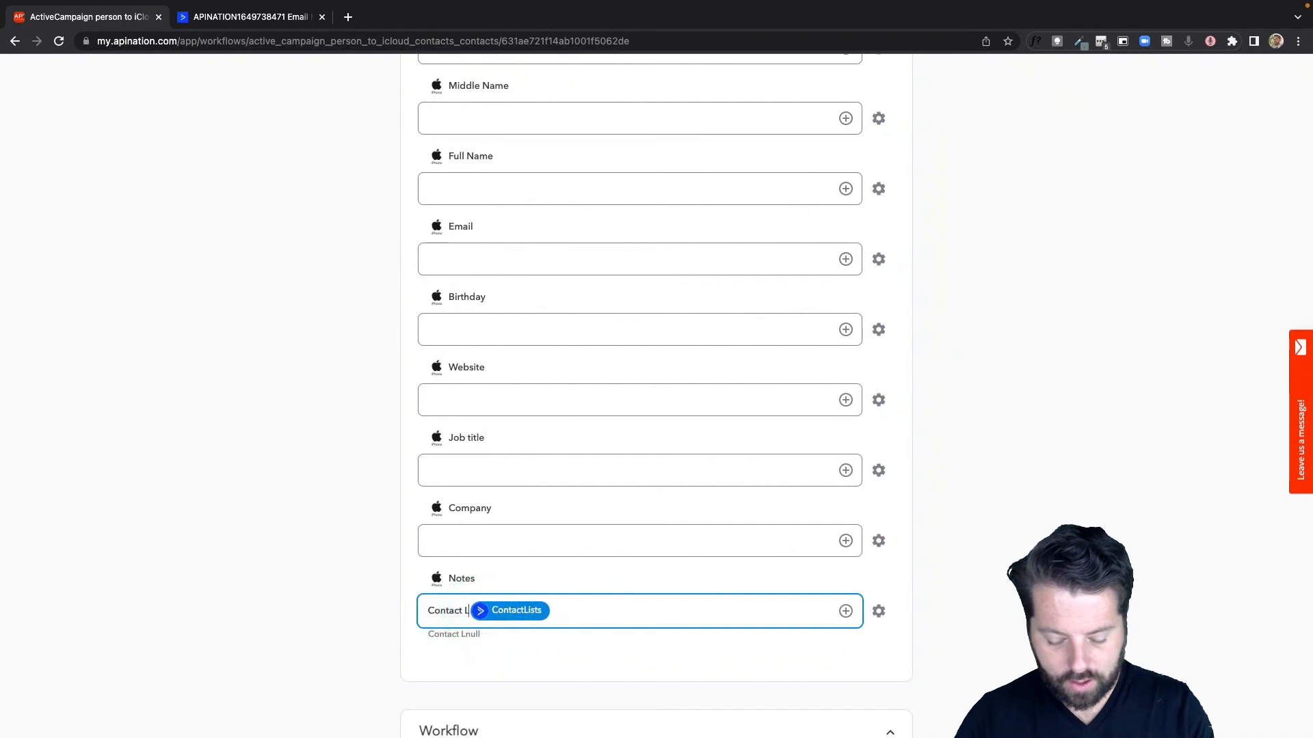
type("ist:")
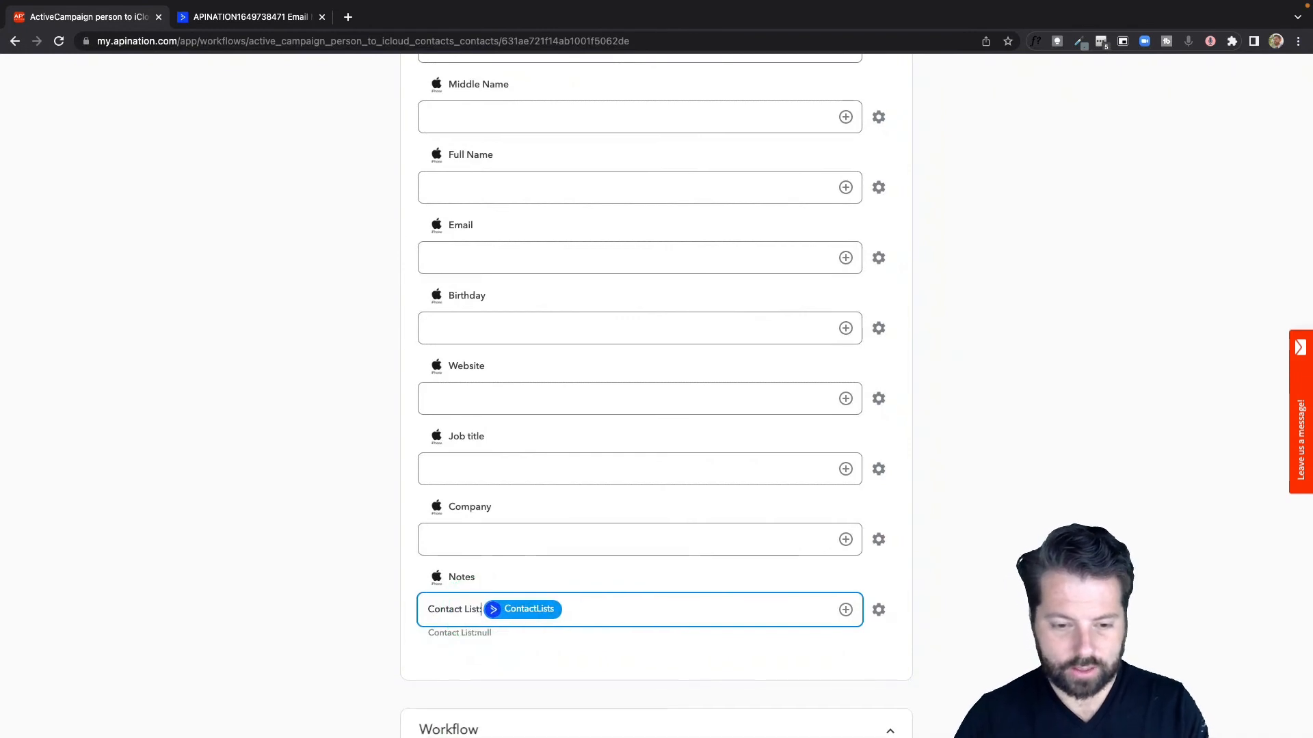
scroll(425, 497, "down", 4)
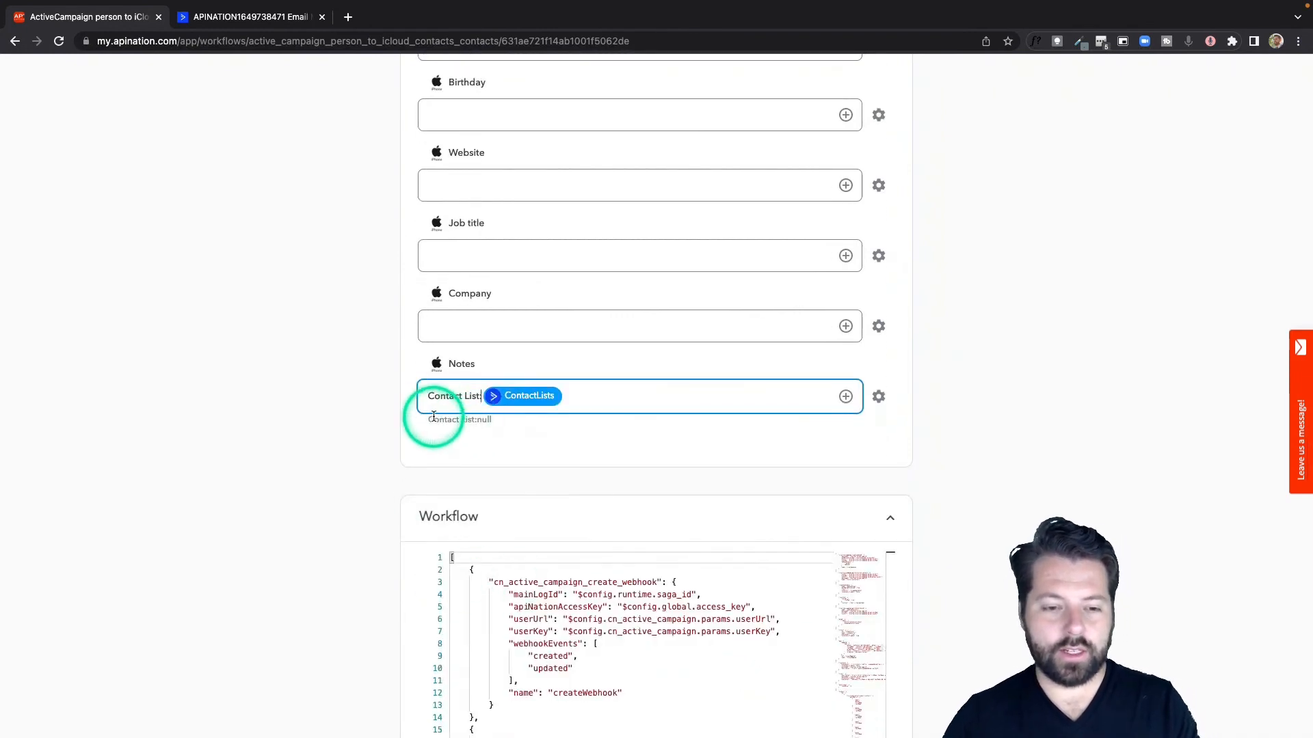
left_click_drag(478, 423, 493, 426)
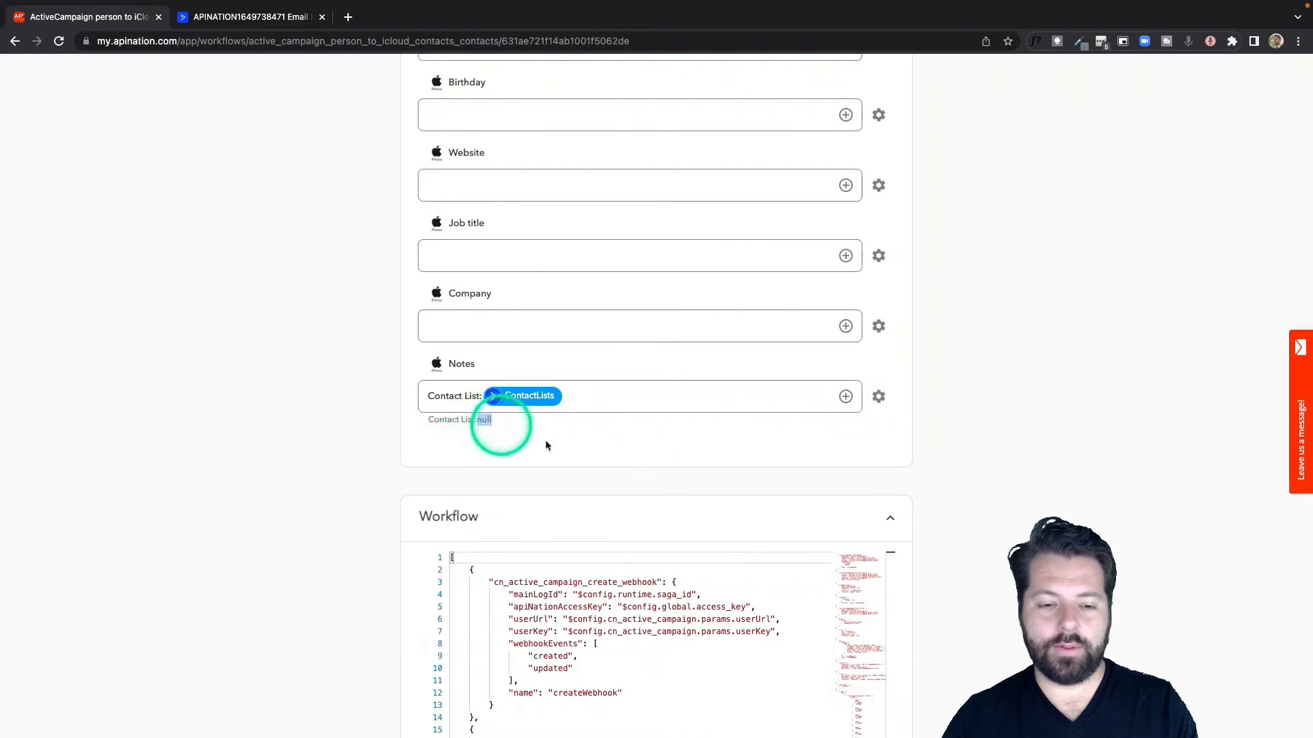
scroll(566, 456, "up", 15)
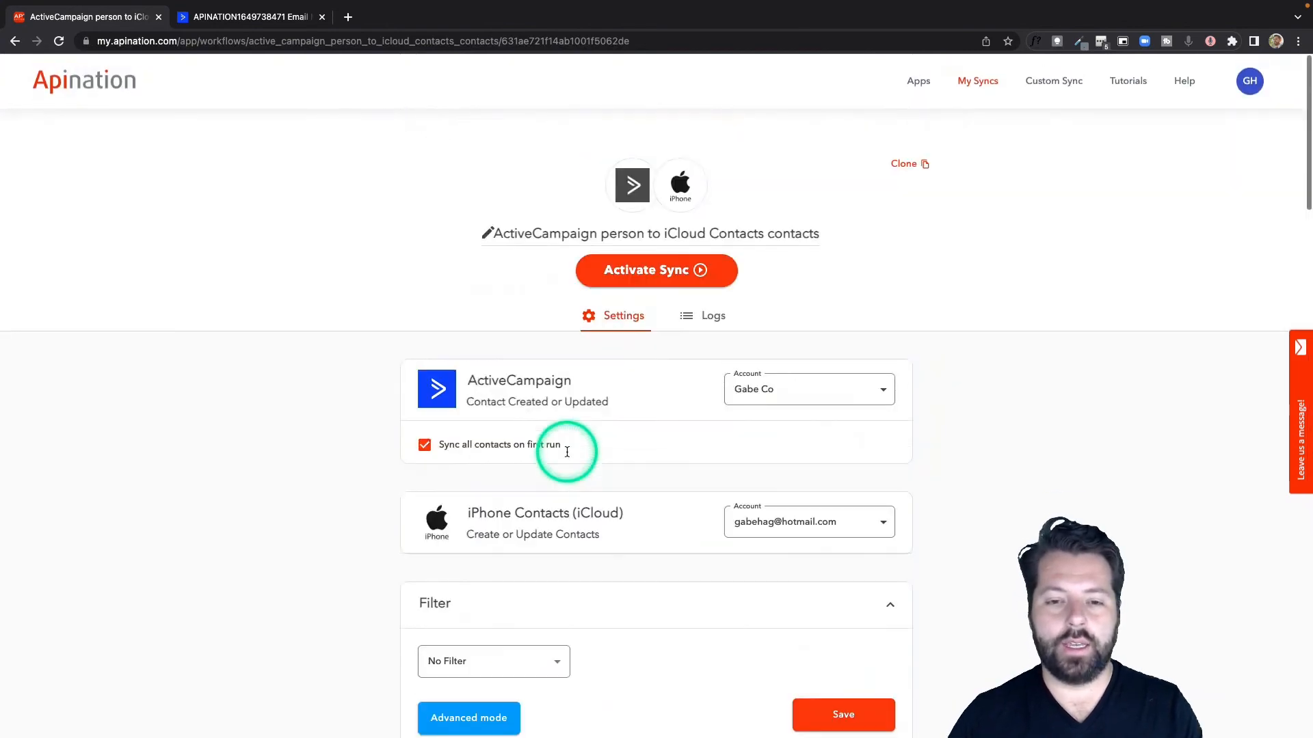
left_click(671, 247)
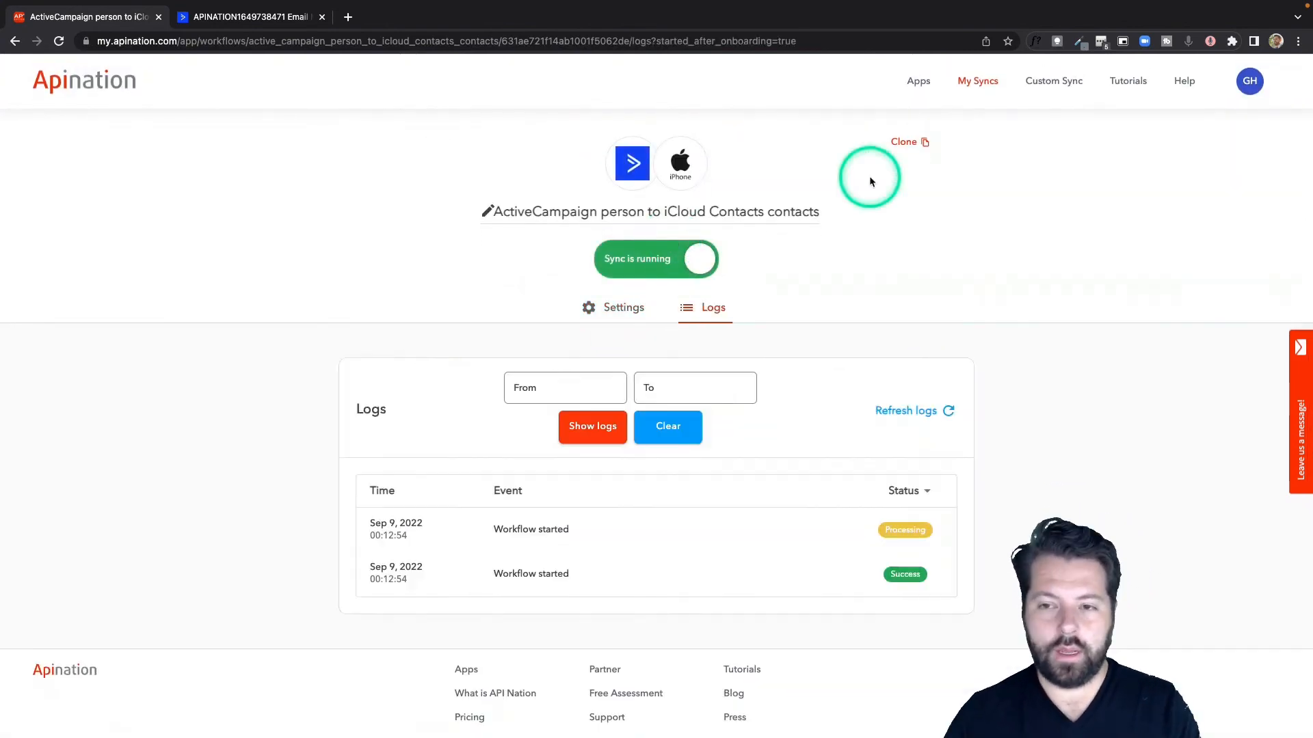
left_click(985, 83)
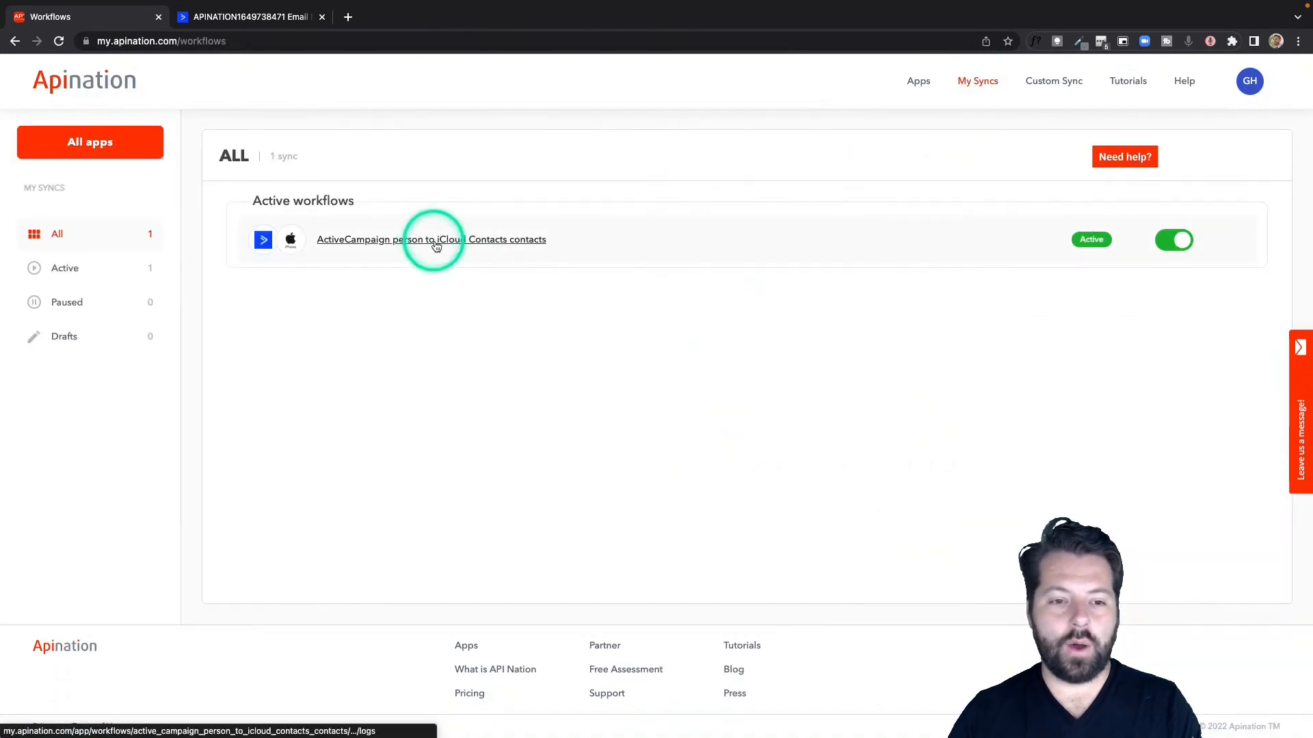